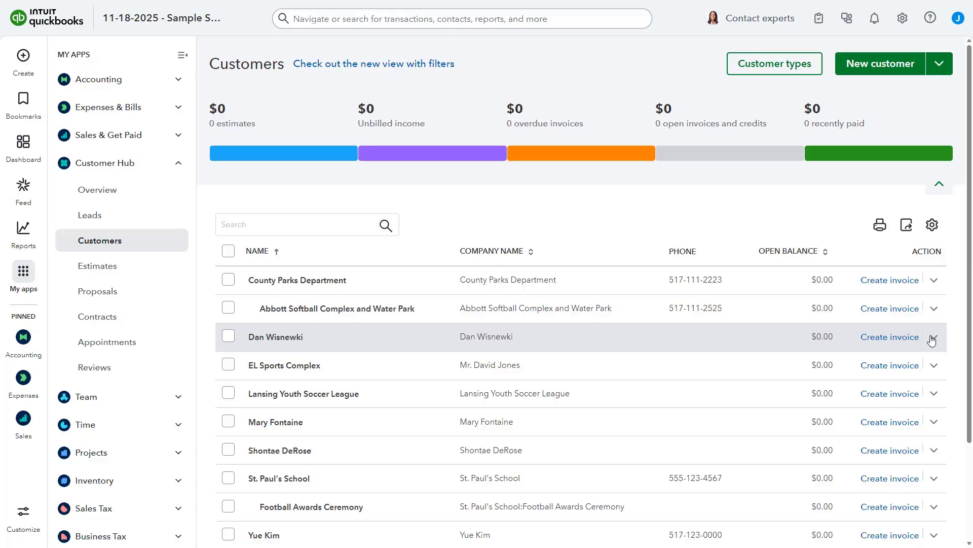
- Create a sales receipt for the customer listed just above EL Sports Complex
click(934, 337)
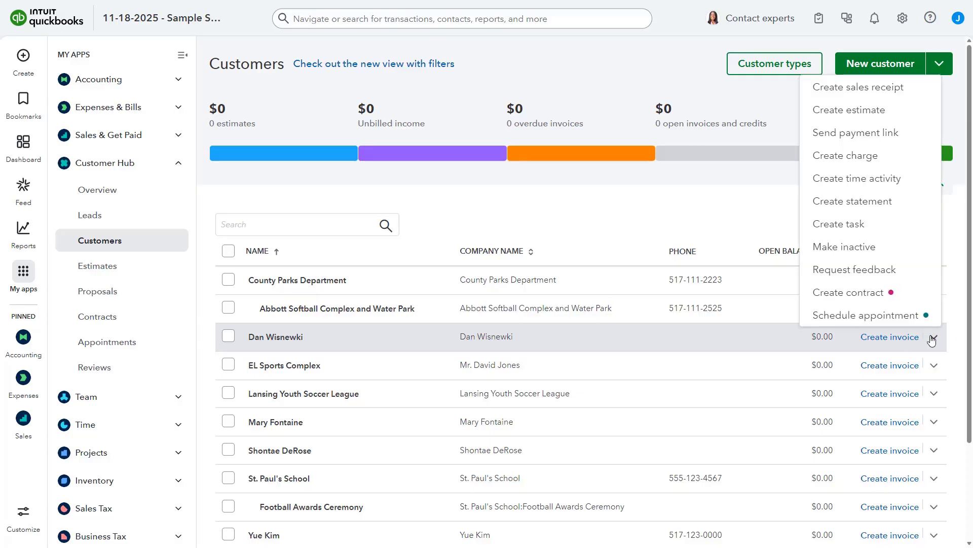
click(880, 92)
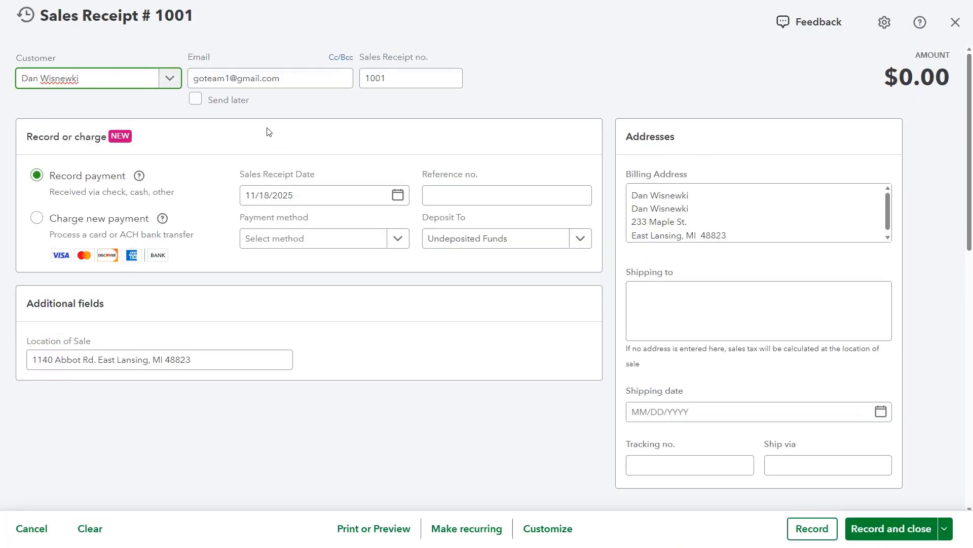
- View the blank form for adding a new customer from the sales receipt, and close it without saving
click(170, 83)
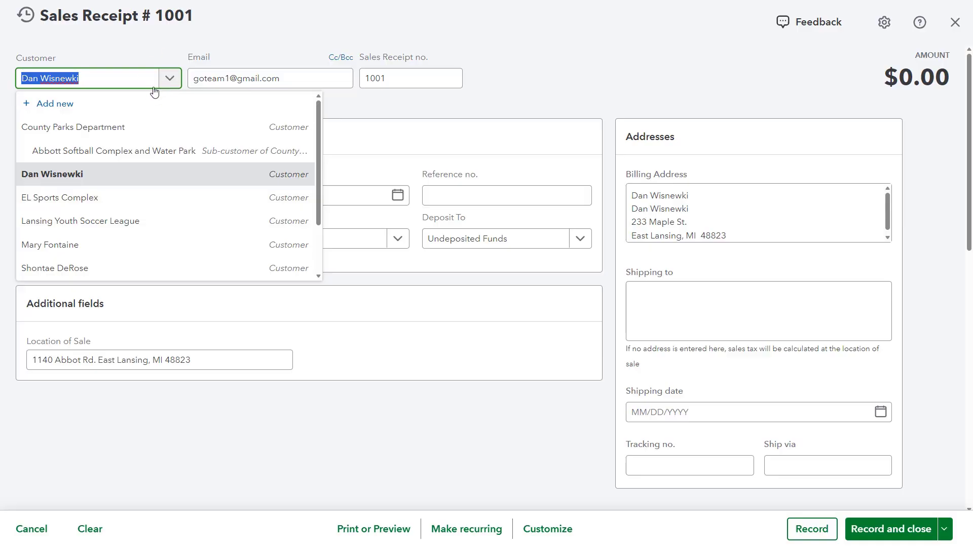
click(75, 108)
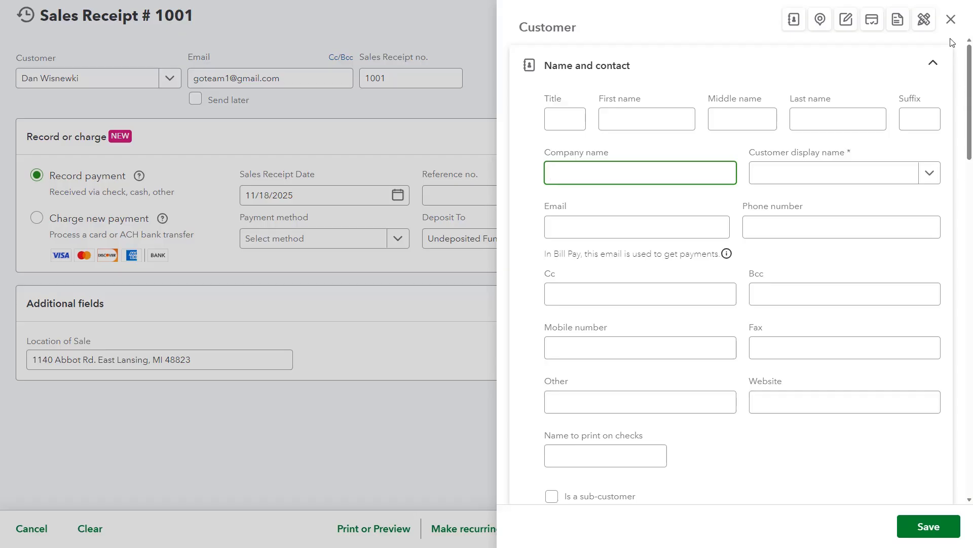
click(951, 20)
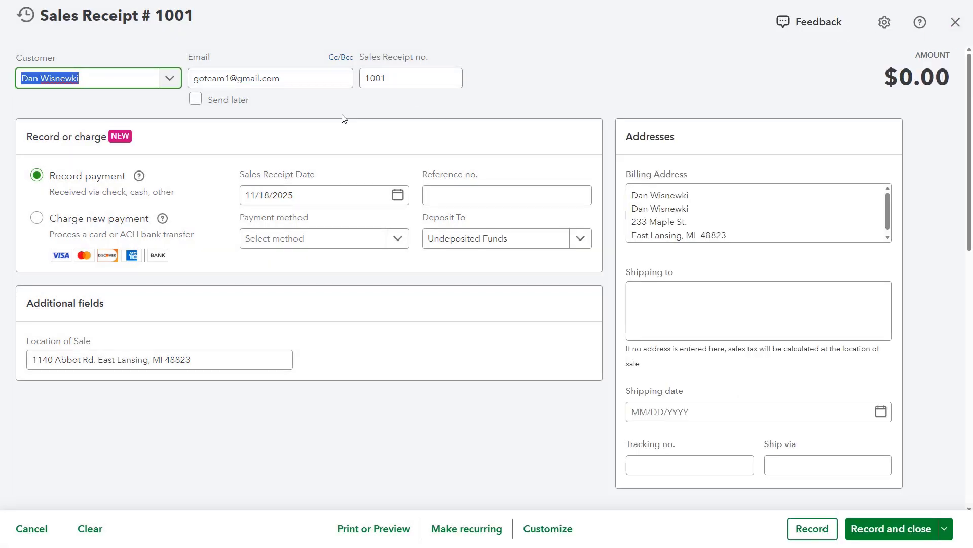
- Inspect the receipt's email, Cc and Bcc fields, and toggle the Send later option on and off
click(204, 80)
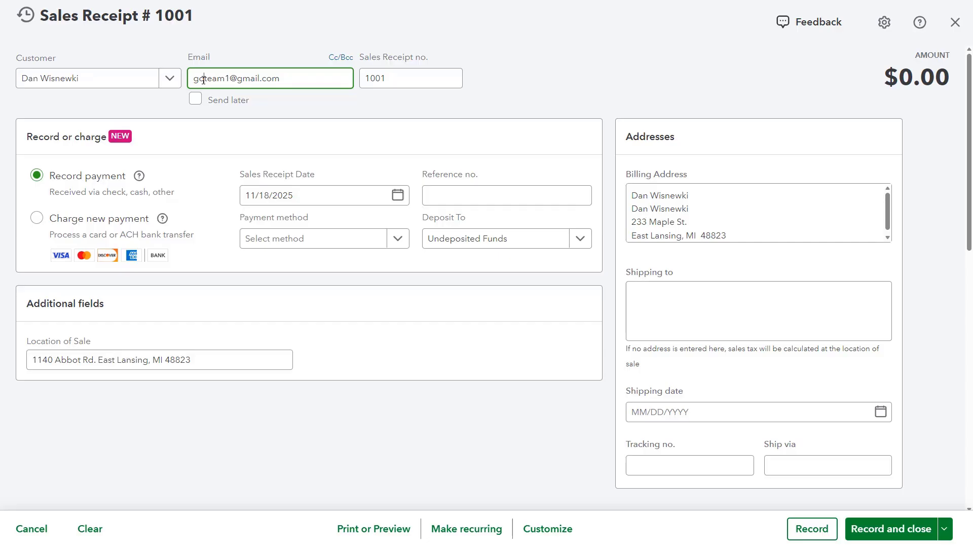
click(344, 62)
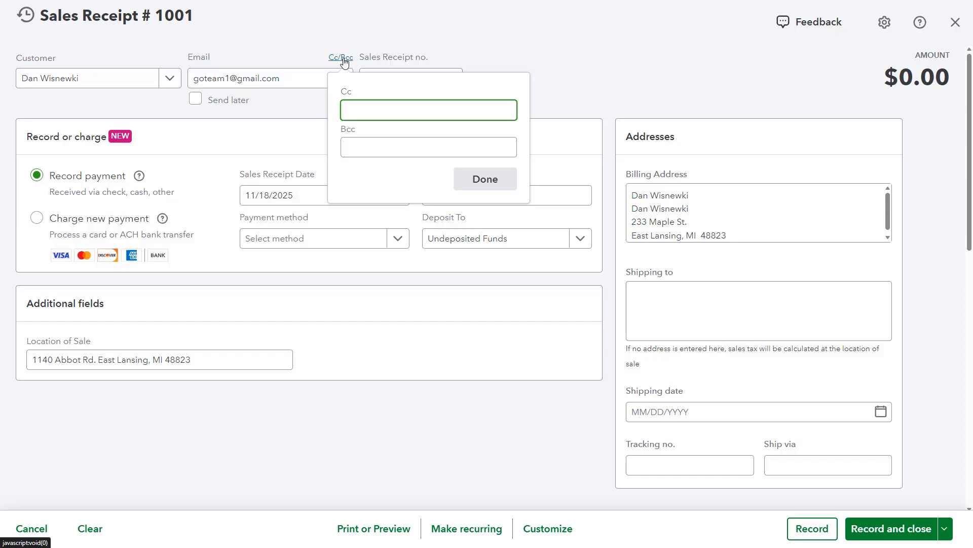
click(374, 106)
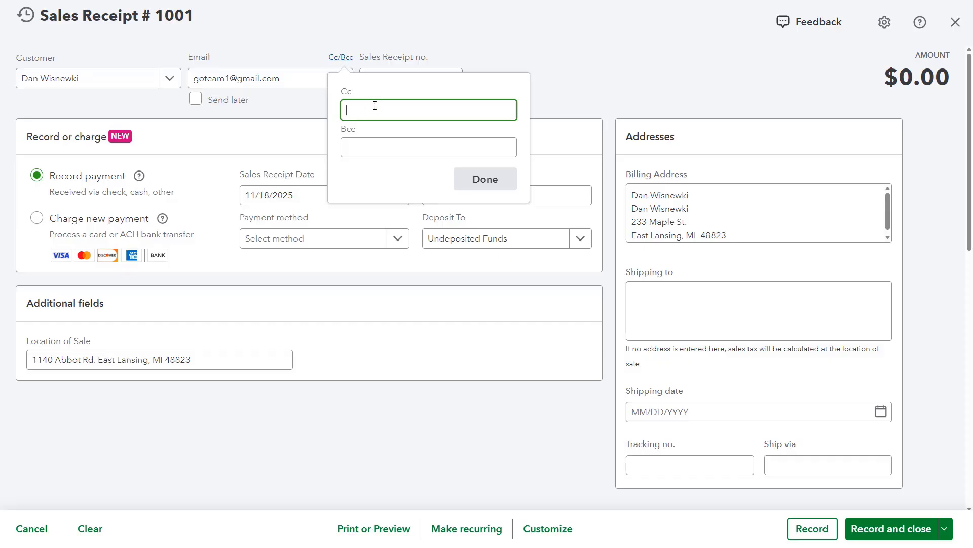
click(479, 183)
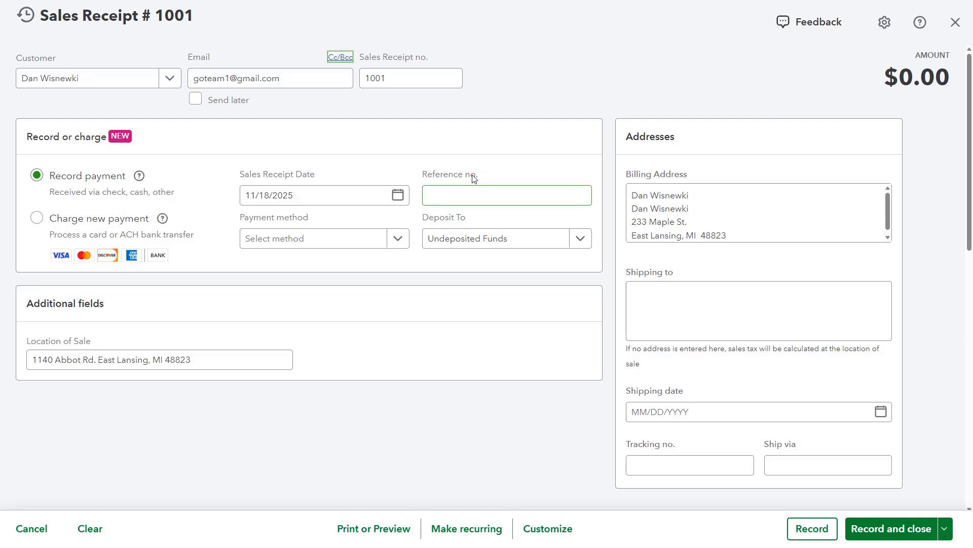
click(197, 104)
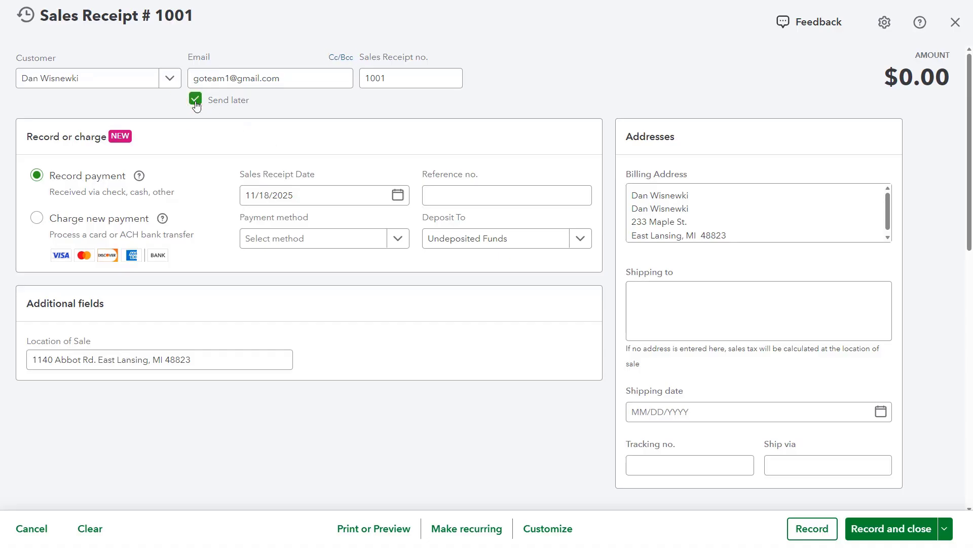
click(196, 102)
- Compare the Record payment and Charge new payment options on the receipt, ending on Record payment
click(397, 77)
click(38, 178)
click(38, 219)
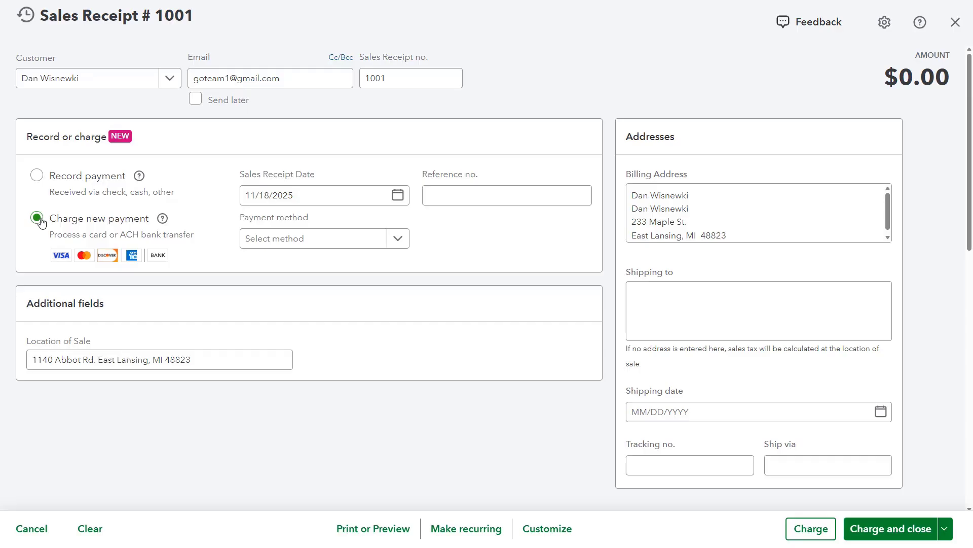
click(38, 178)
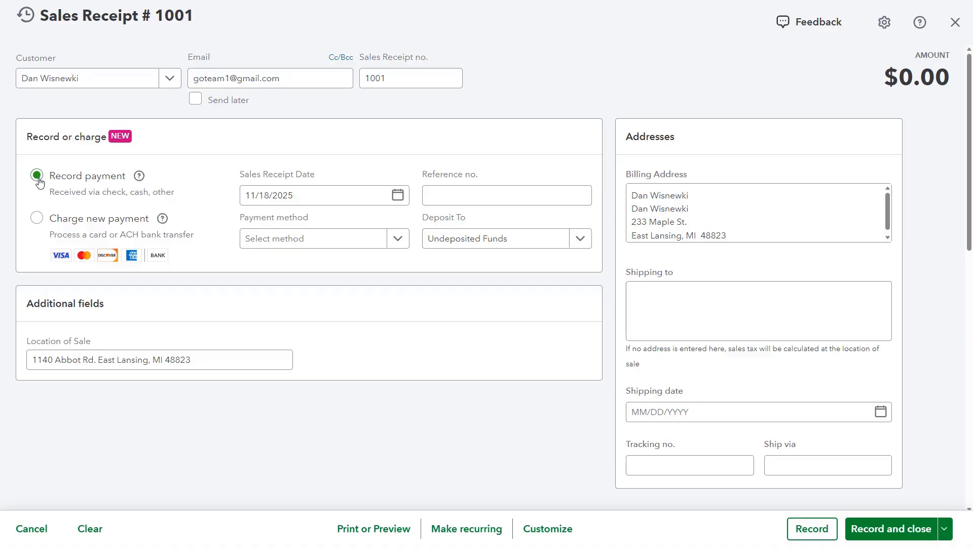
click(38, 220)
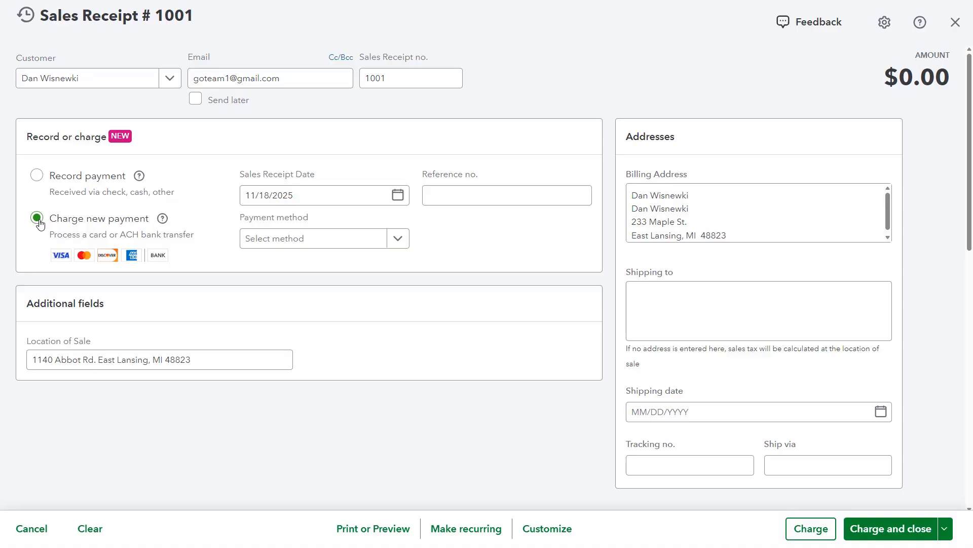
click(46, 194)
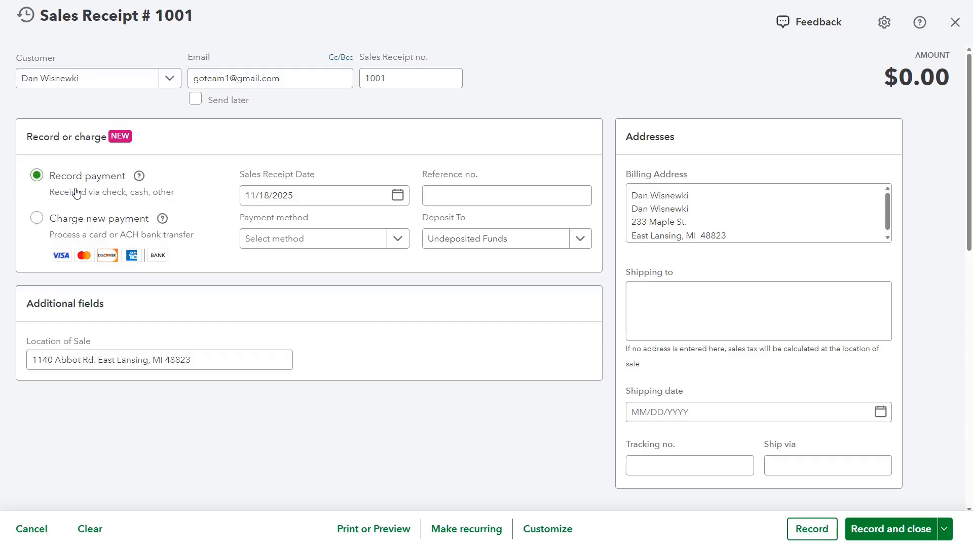
- Set the payment method to Credit Card, reviewing the receipt date calendar and the Deposit To account choices
click(399, 197)
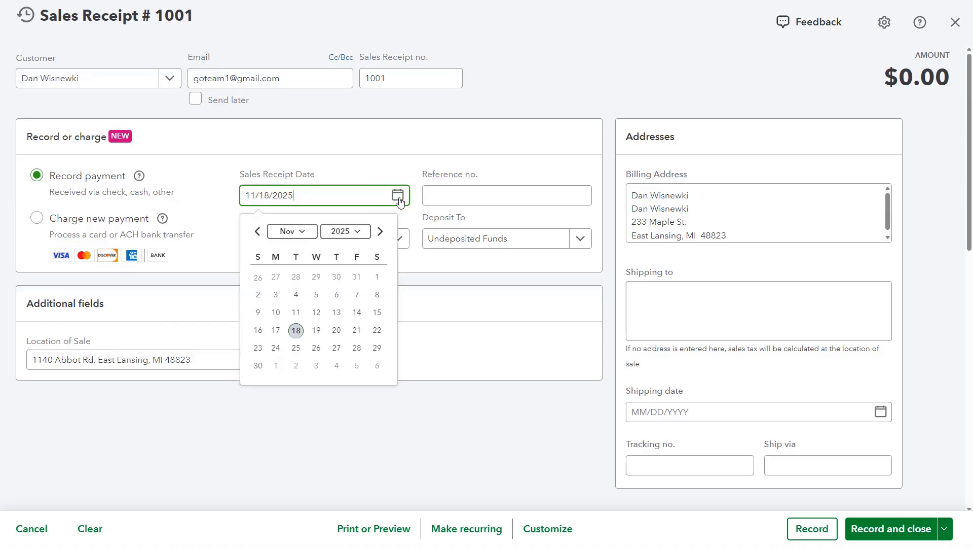
click(399, 198)
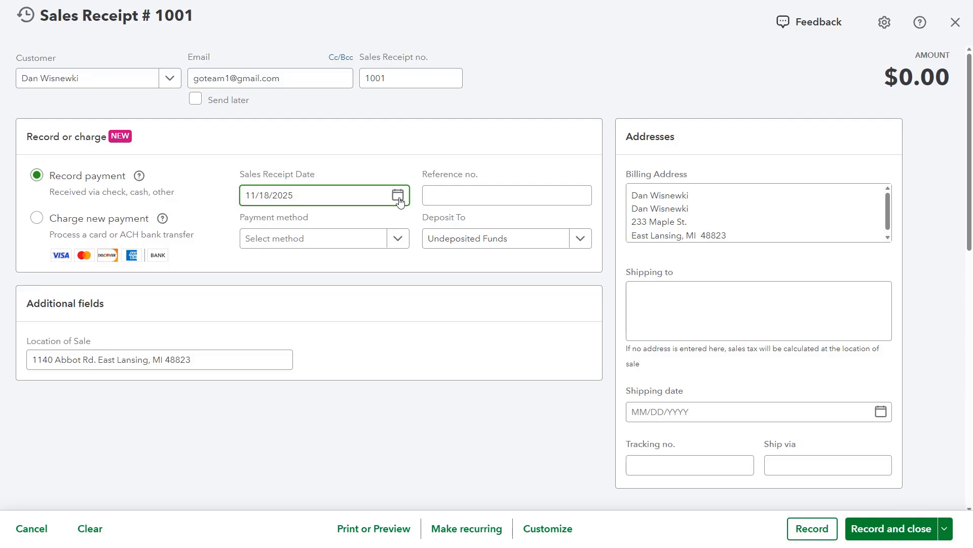
click(460, 198)
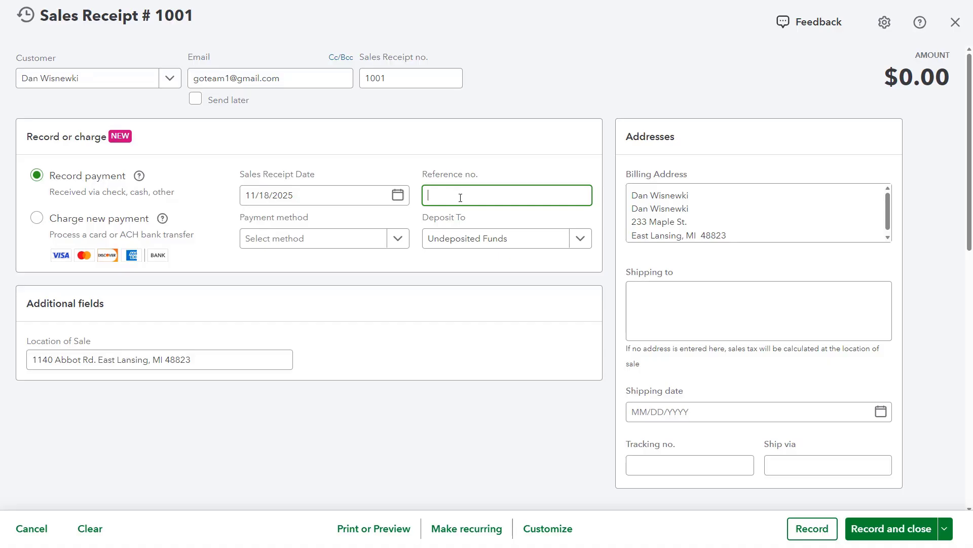
click(398, 239)
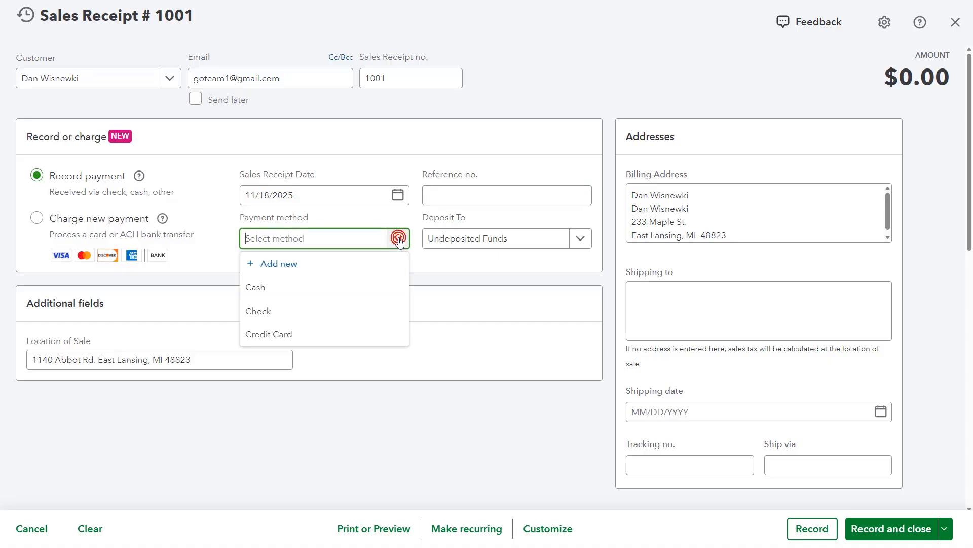
click(343, 334)
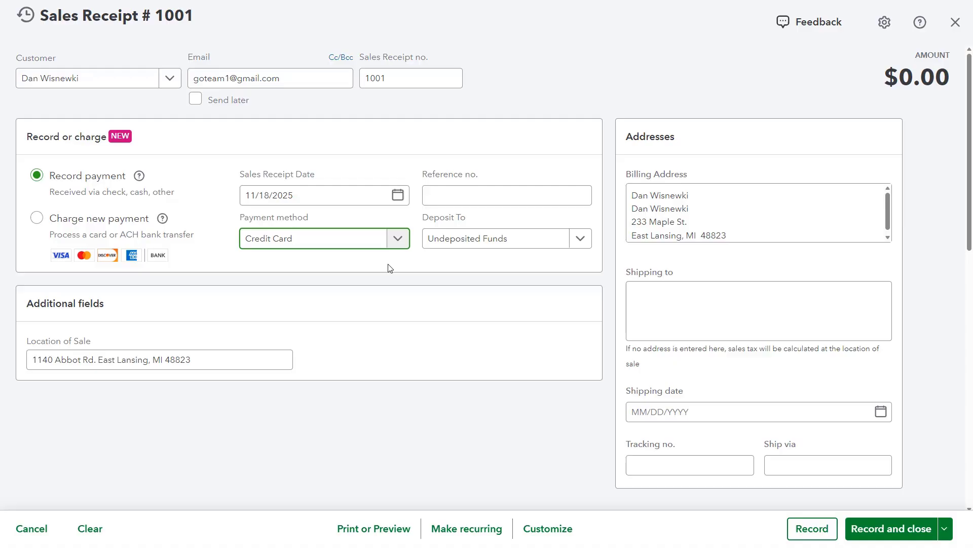
click(581, 243)
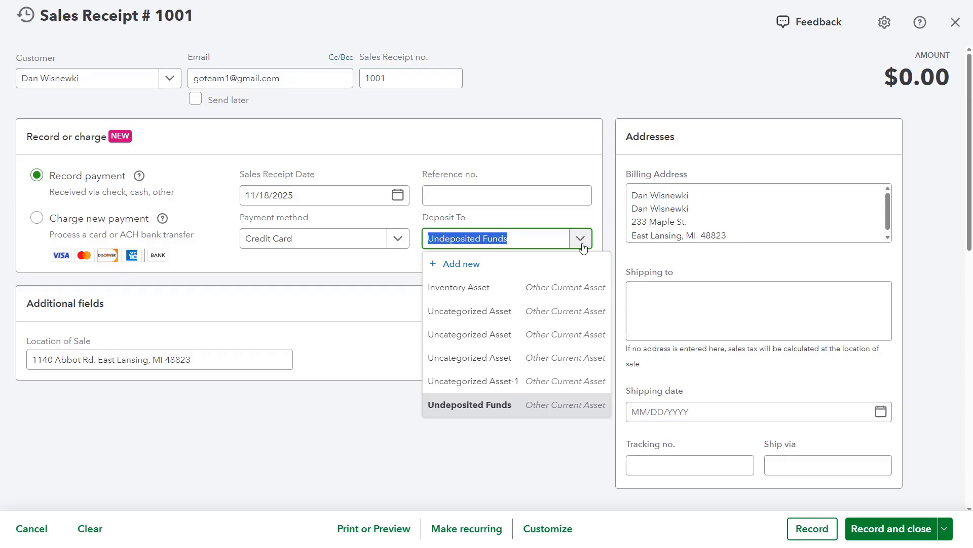
click(581, 244)
- Try Charge new payment with Check and Credit Card as methods, and view the credit card details form without submitting it
click(44, 222)
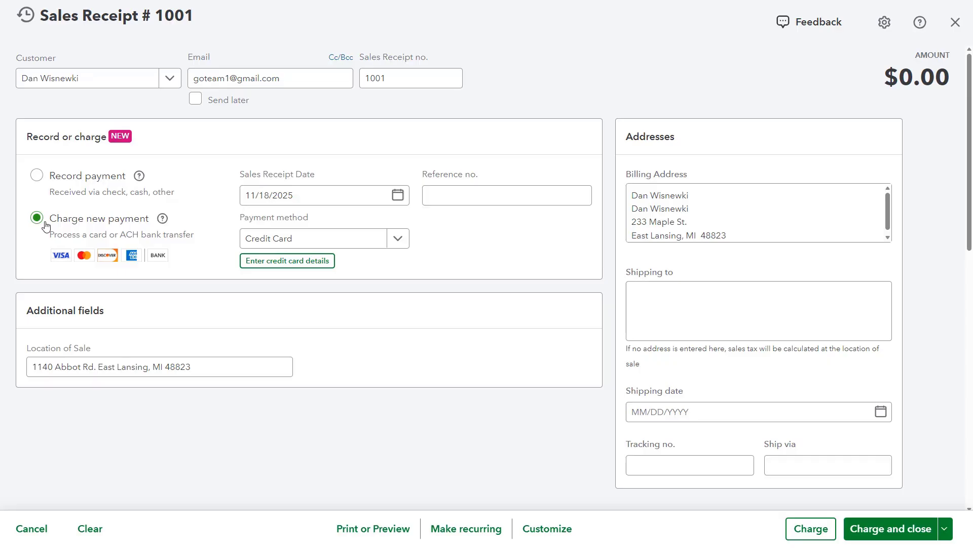
click(332, 240)
click(332, 241)
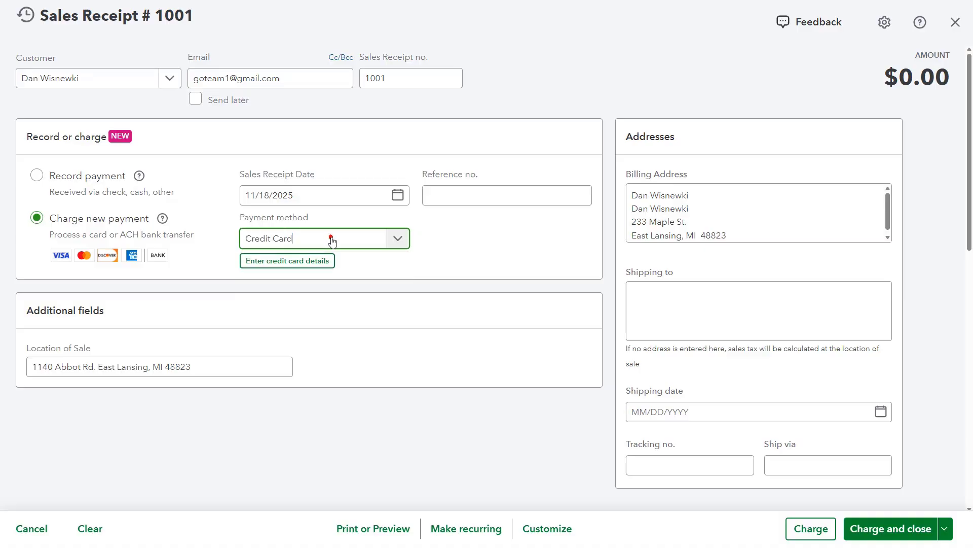
click(332, 241)
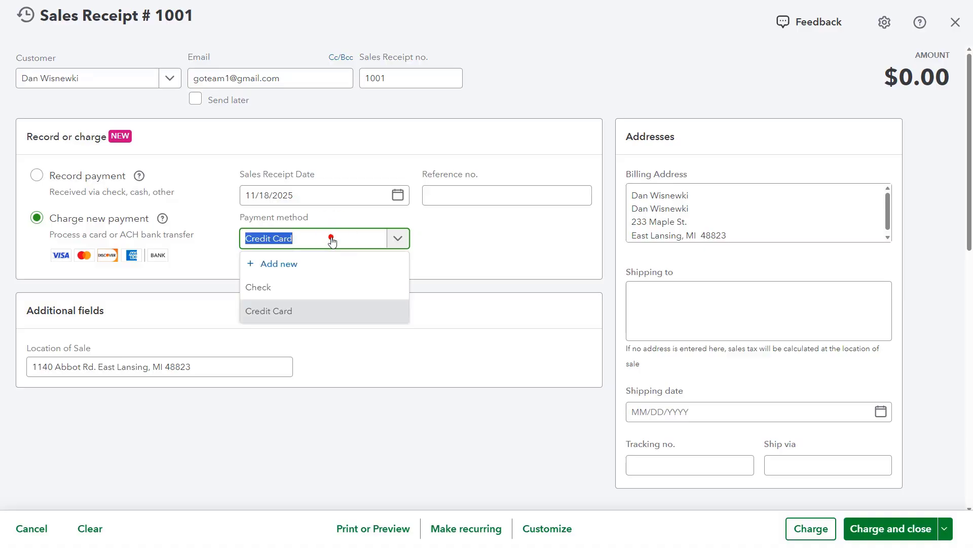
click(315, 284)
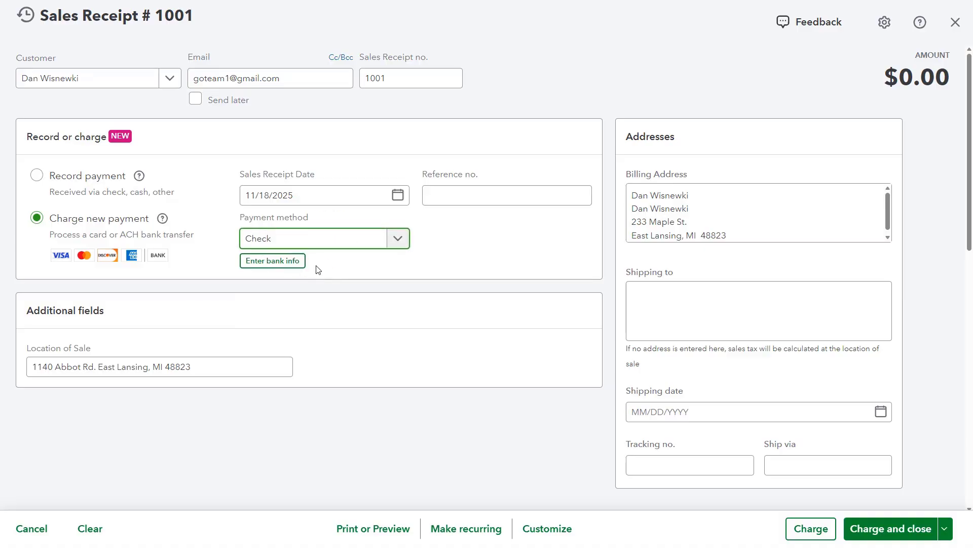
click(322, 244)
click(304, 308)
click(304, 262)
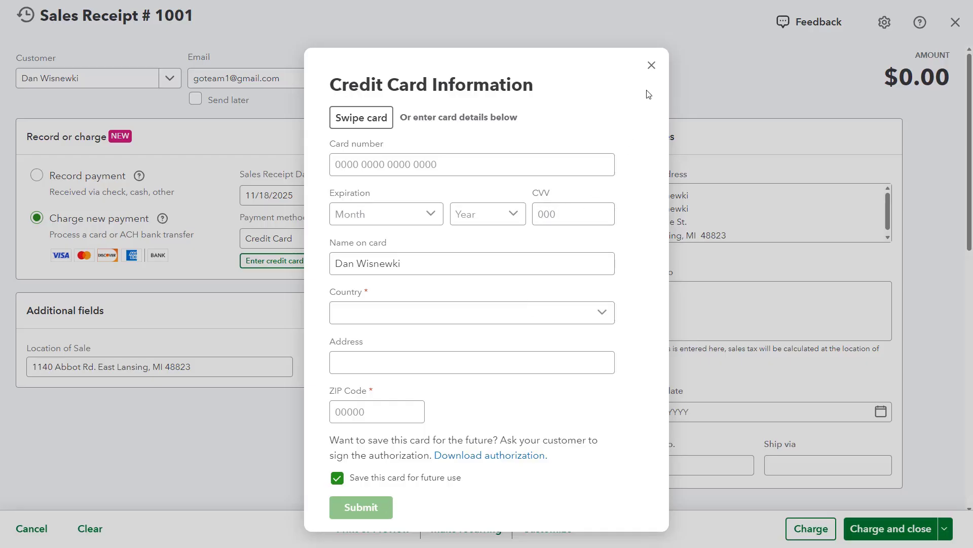
click(652, 66)
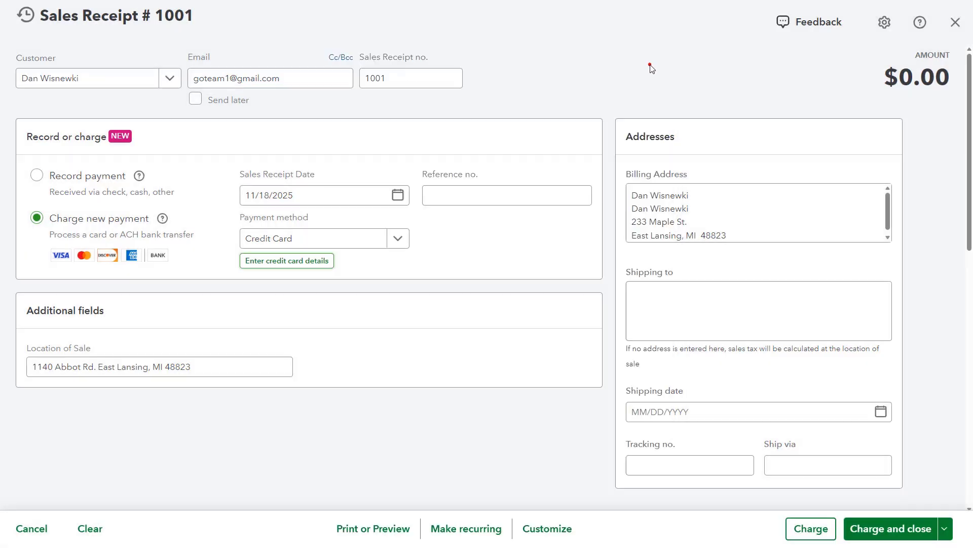
- Switch the receipt to Record payment, with Check as the payment method and 8585 as the reference number
click(49, 182)
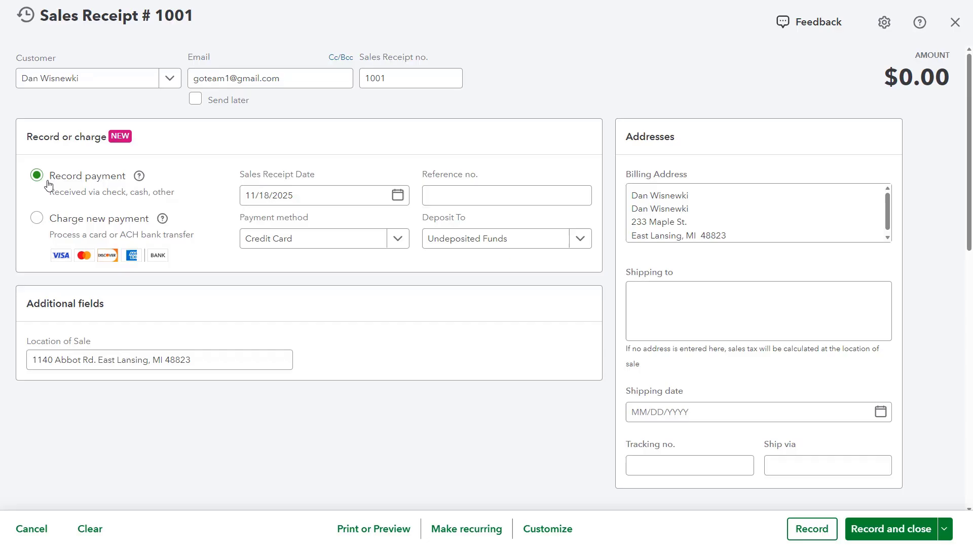
click(399, 240)
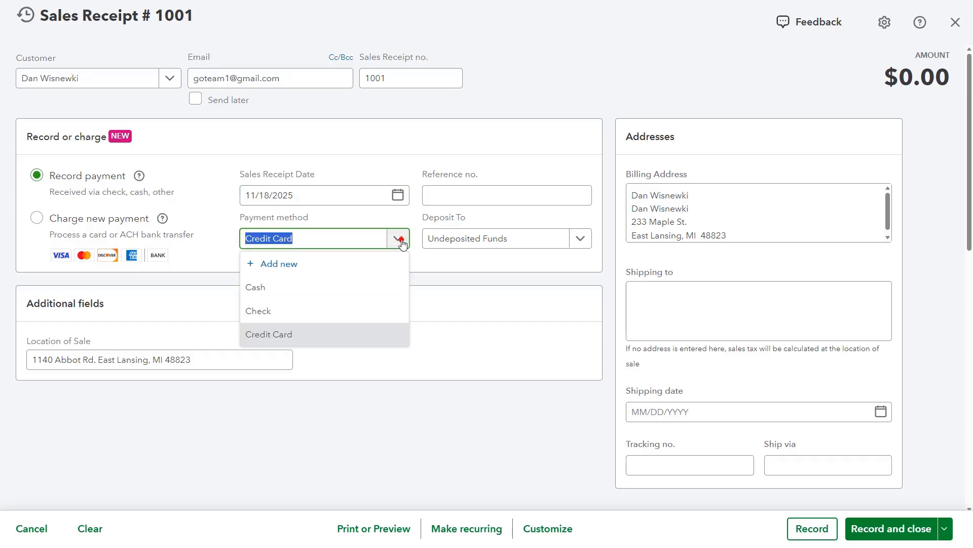
click(322, 310)
click(455, 194)
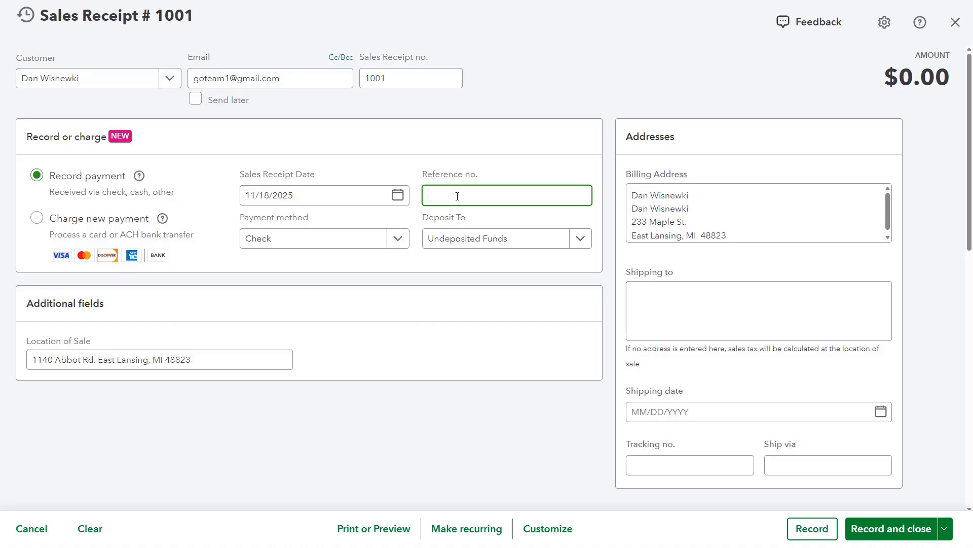
text(8585)
click(654, 148)
- Review the receipt's billing address, shipping address, shipping date, tracking number and Ship via fields
click(707, 201)
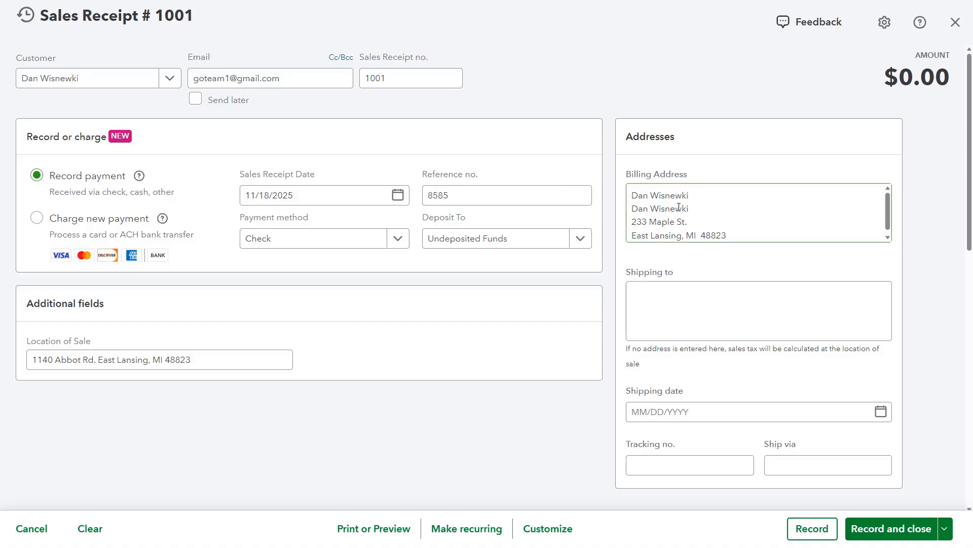
click(706, 202)
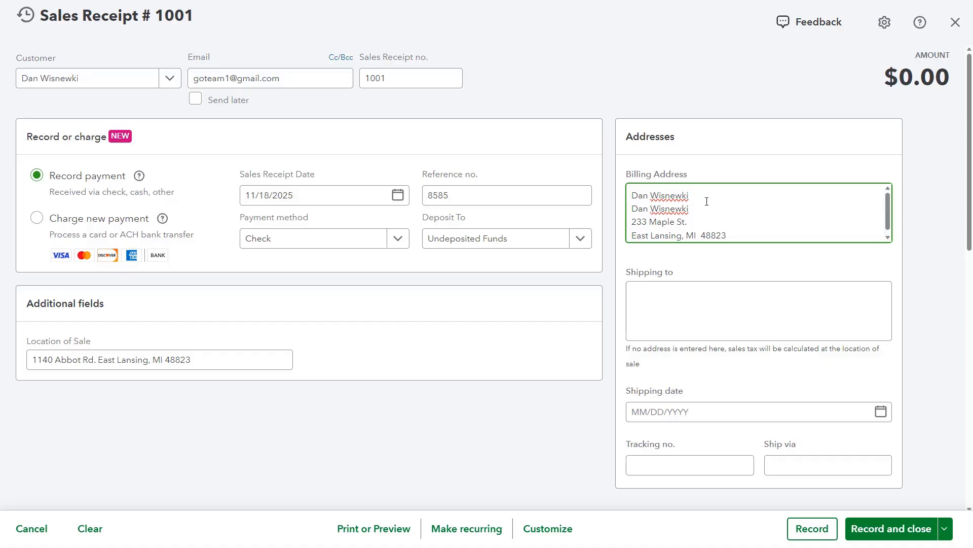
click(694, 291)
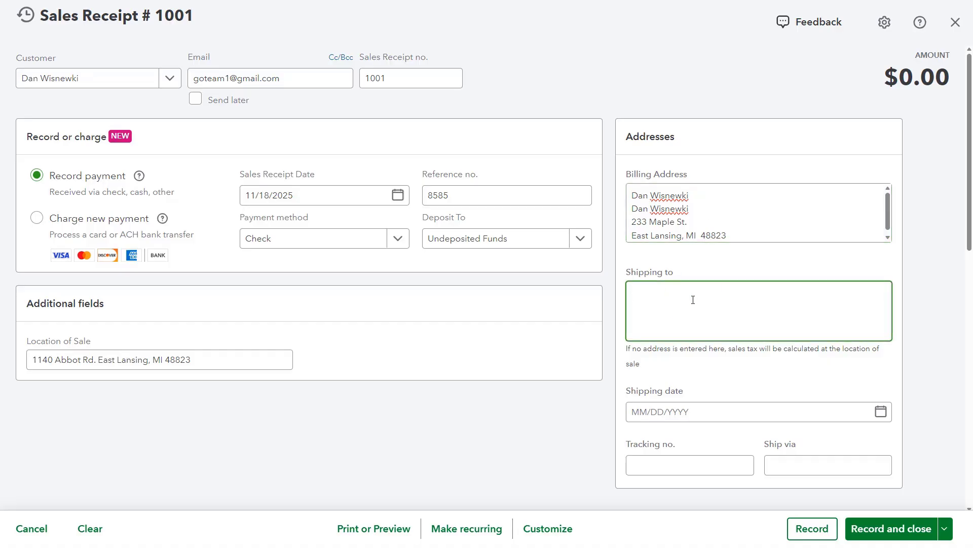
click(702, 418)
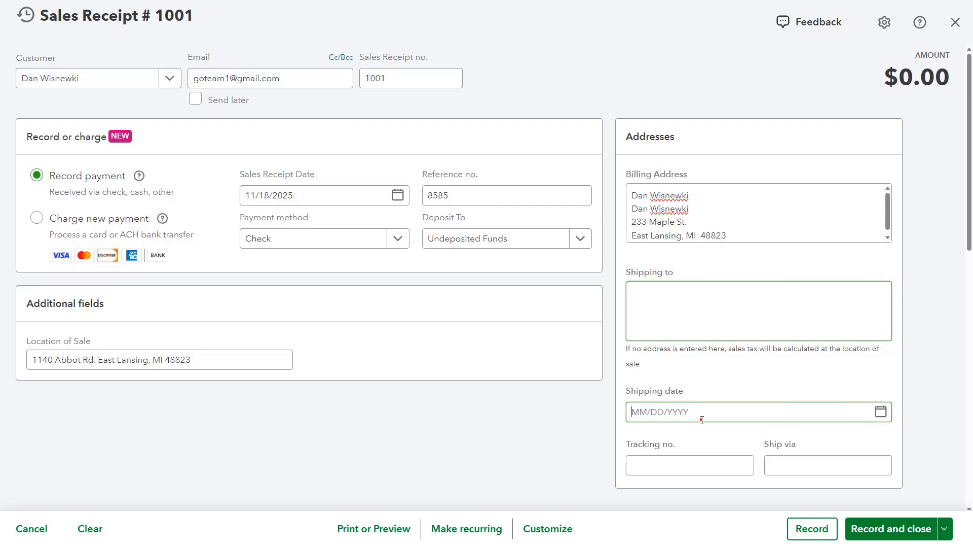
click(687, 474)
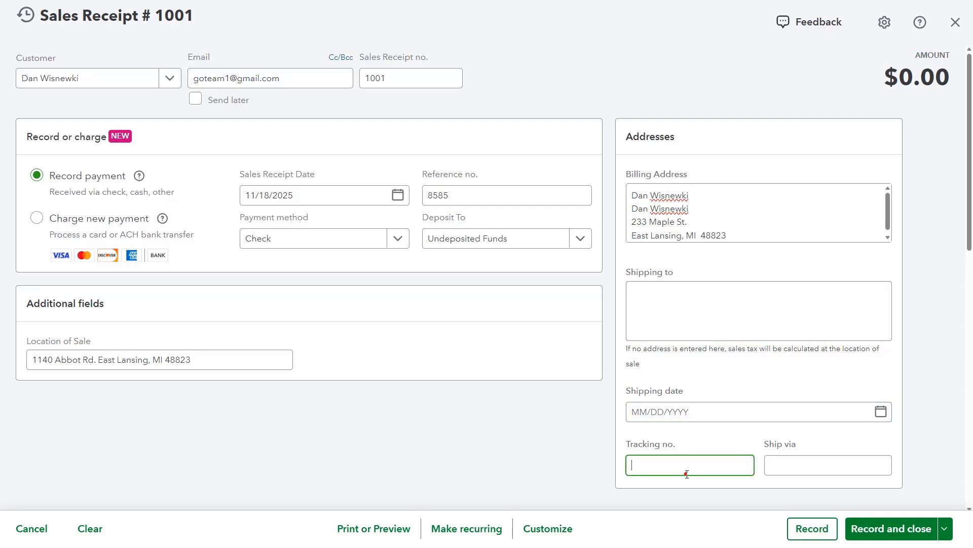
click(798, 468)
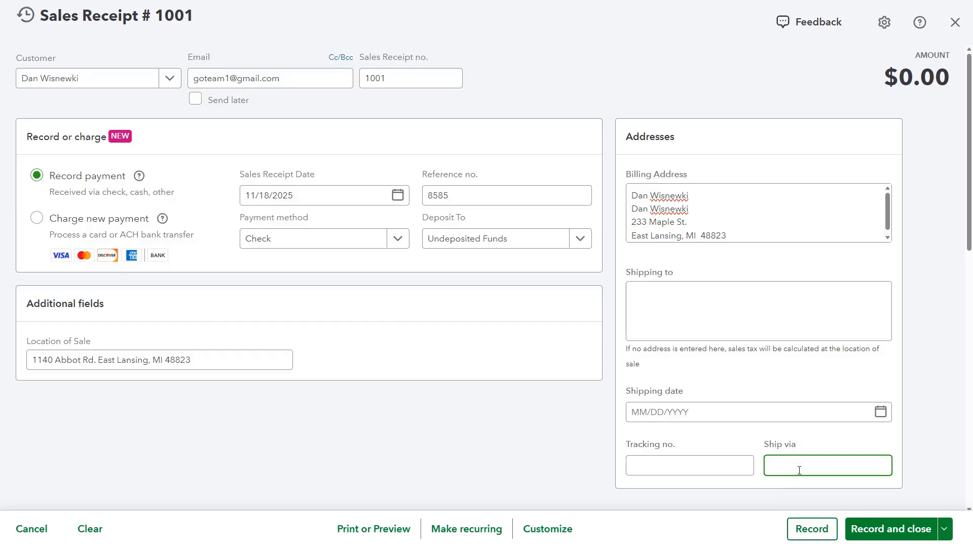
- Review the Location of Sale address in the receipt's additional fields
click(215, 315)
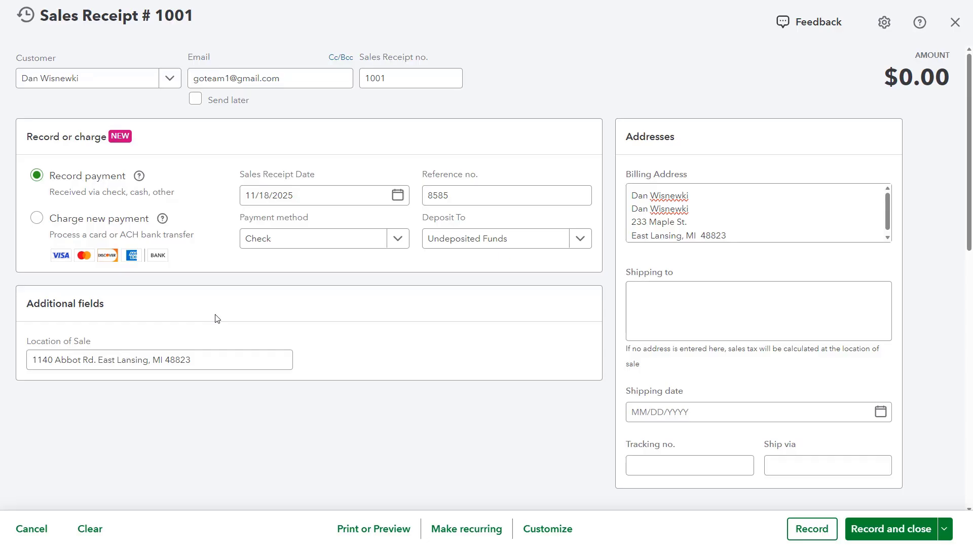
scroll(217, 318, down, 2)
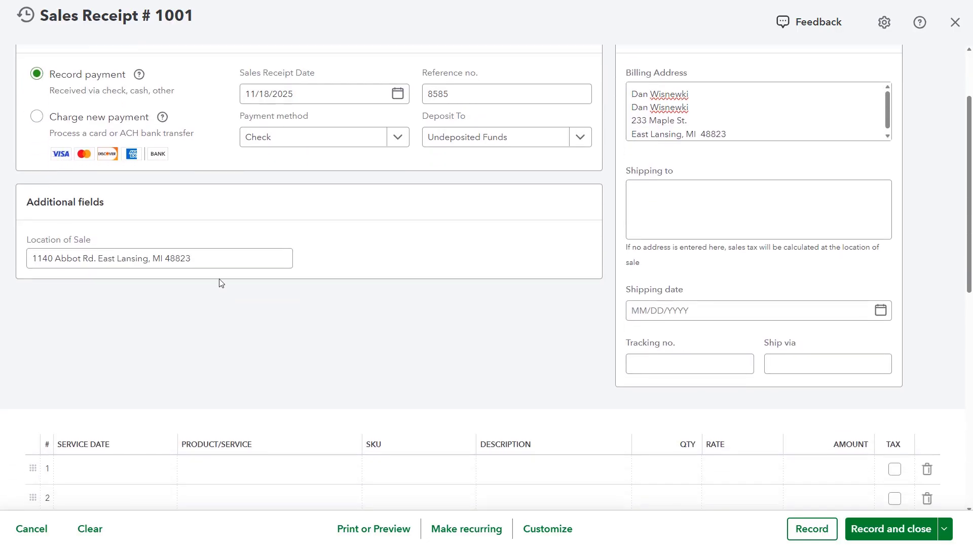
click(219, 259)
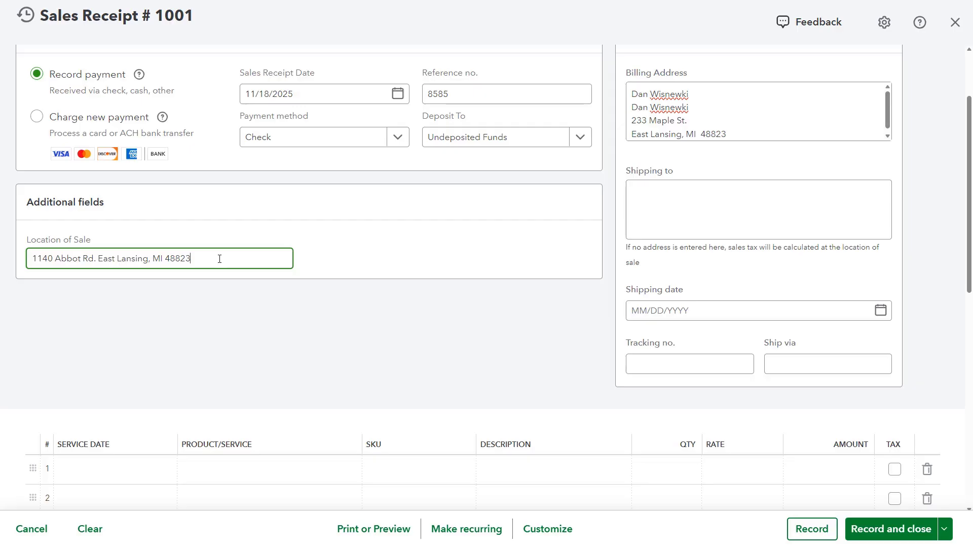
click(147, 212)
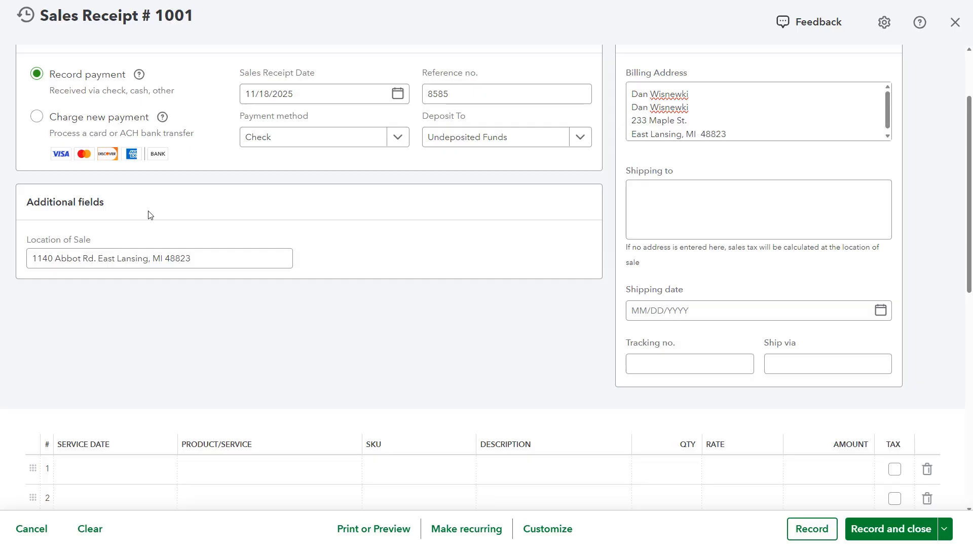
- Fill the first line item with service date 11/18/2025 and the service Sports Personal Training - Football
scroll(152, 223, down, 5)
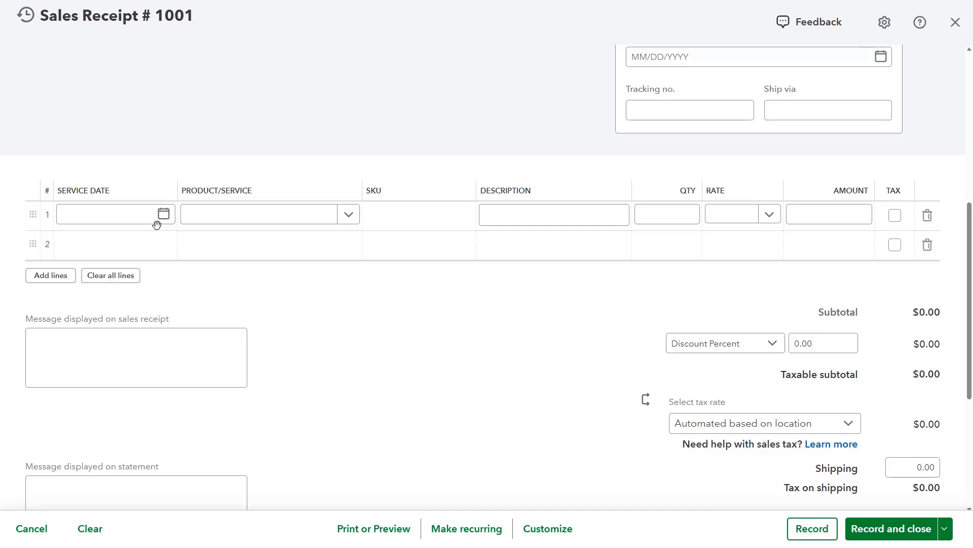
click(162, 222)
click(164, 216)
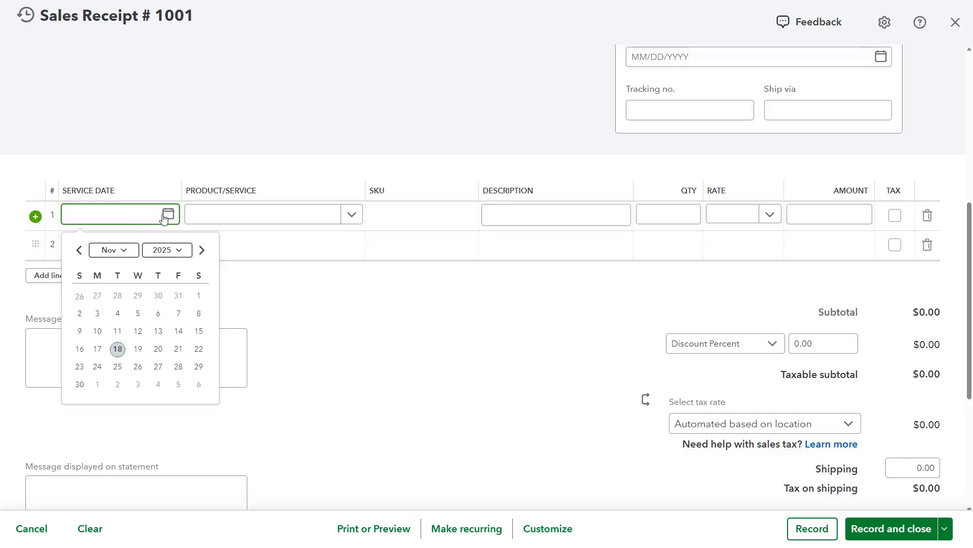
click(117, 349)
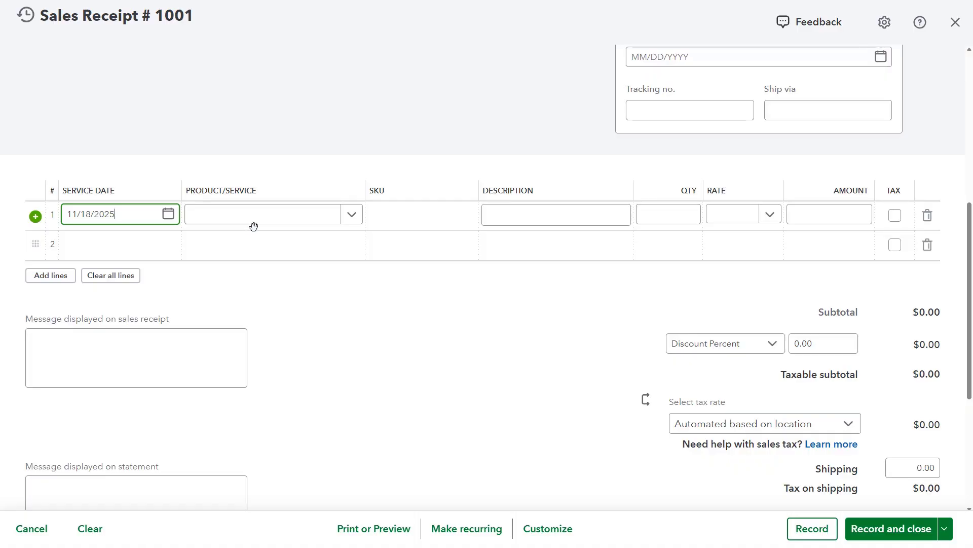
click(351, 215)
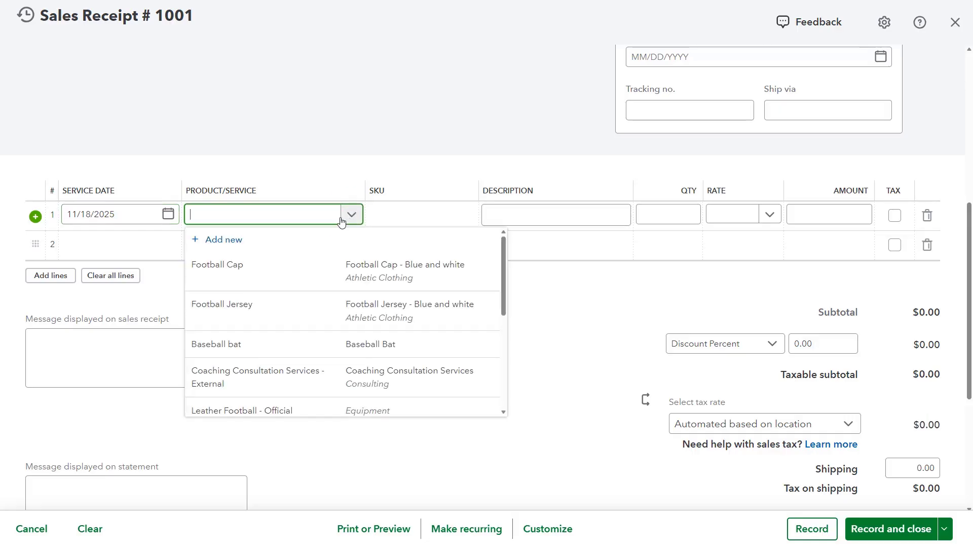
scroll(316, 285, down, 3)
scroll(316, 286, down, 1)
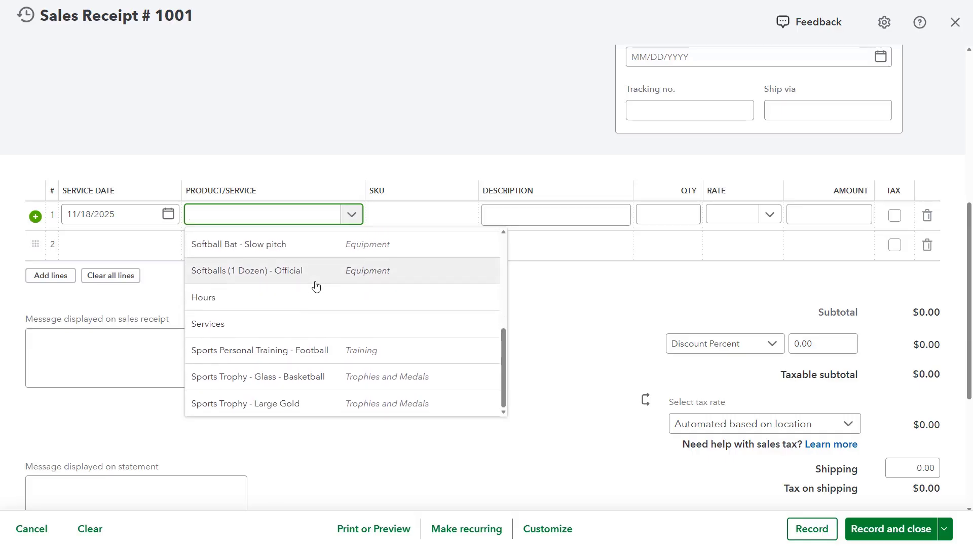
click(317, 350)
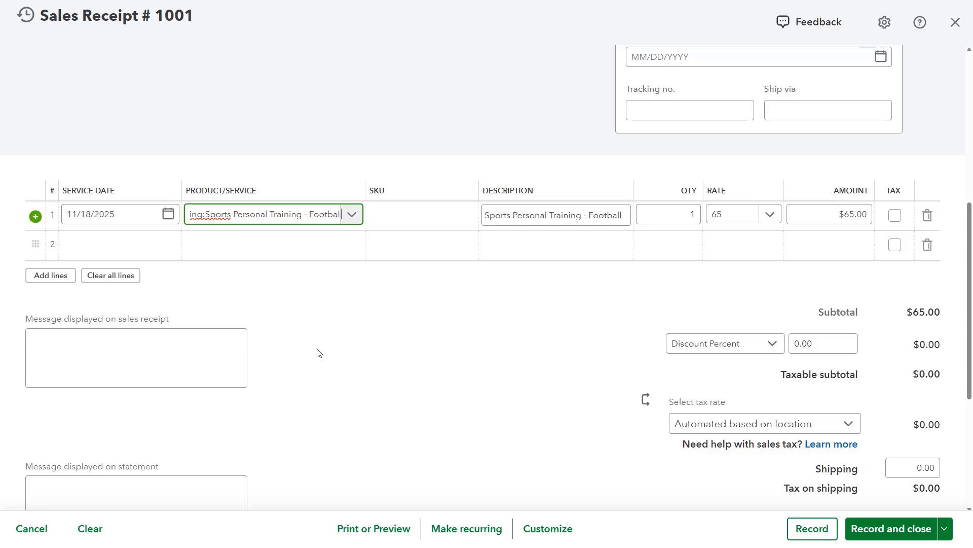
- Set the football training line's quantity to 2.5, keeping its default description and rate
click(506, 216)
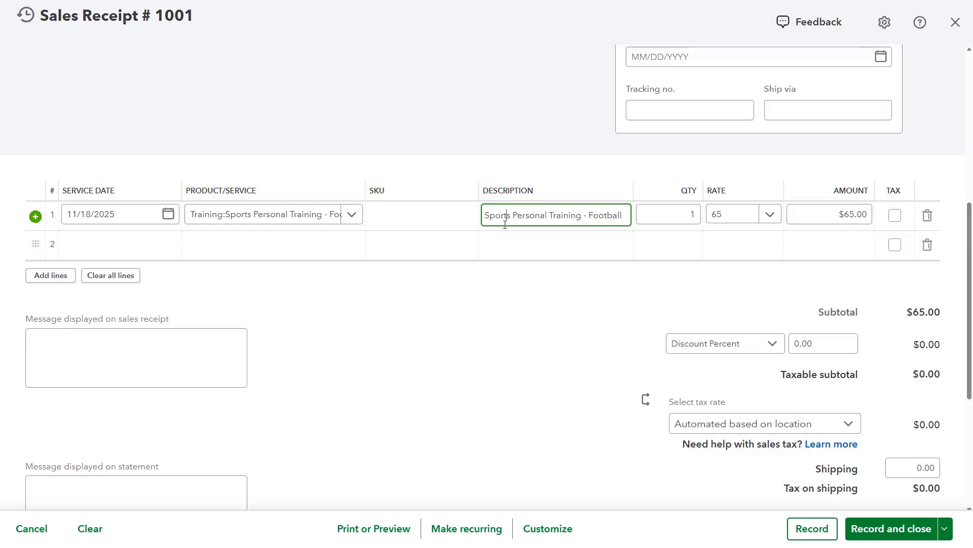
key(Tab)
text(2.5)
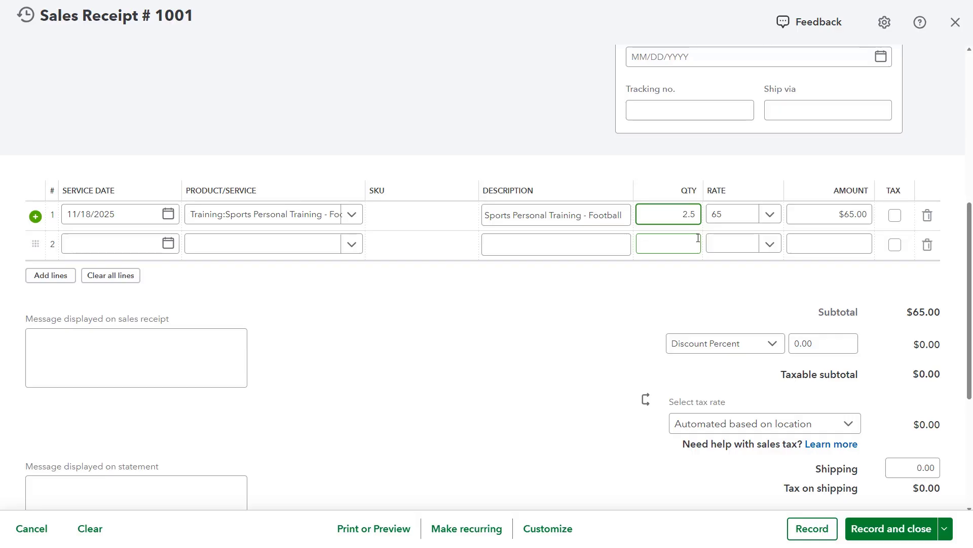
key(Tab)
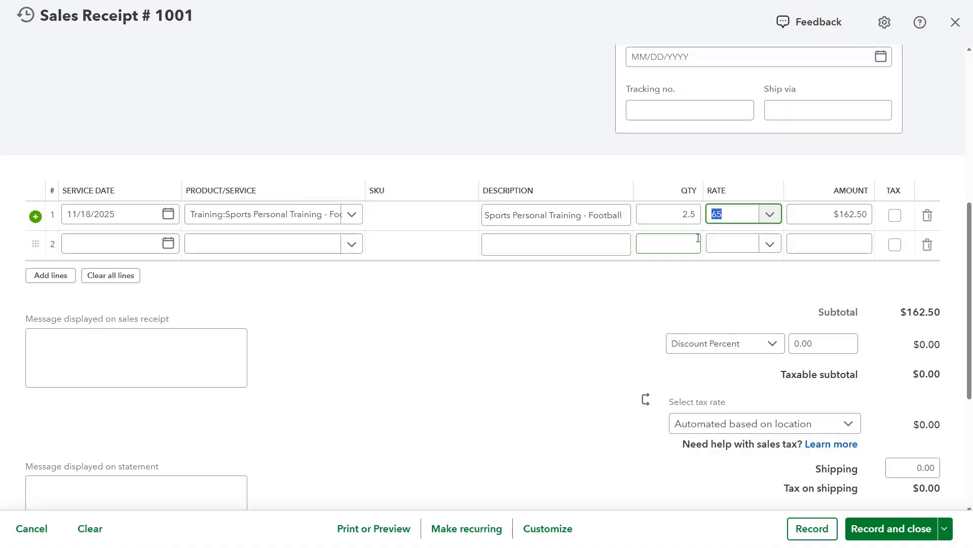
key(Tab)
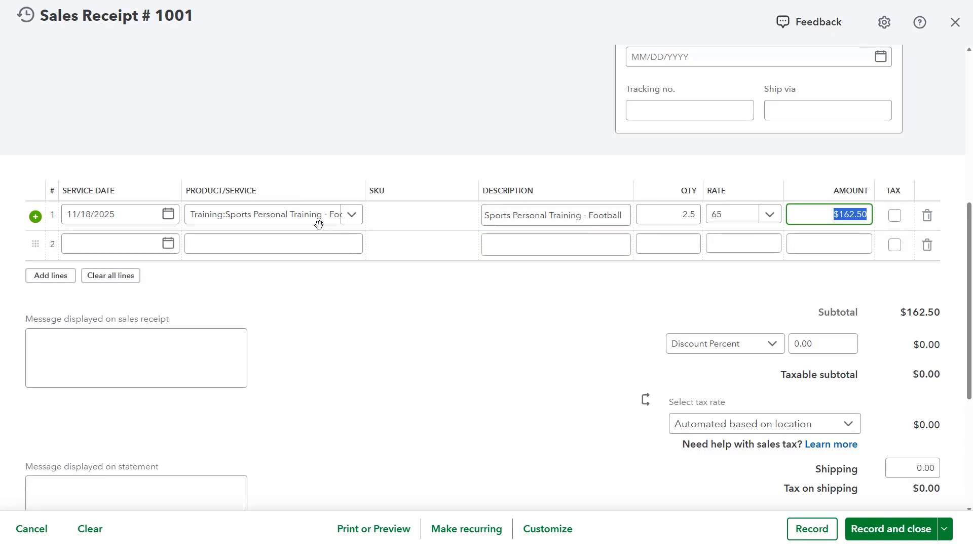
- Add Football Jersey as the second line item and Football Cap as the third
click(239, 245)
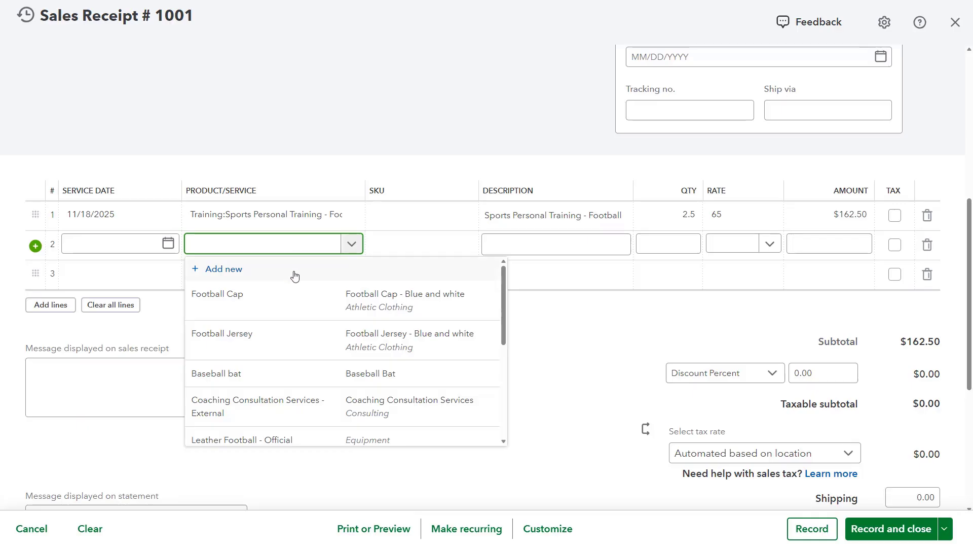
click(289, 331)
mouse_move(681, 245)
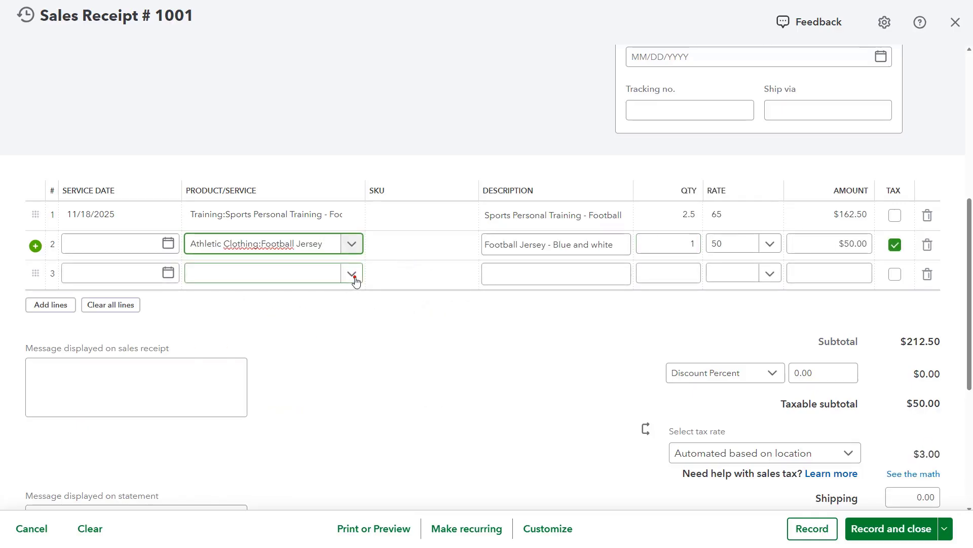
click(351, 275)
click(326, 330)
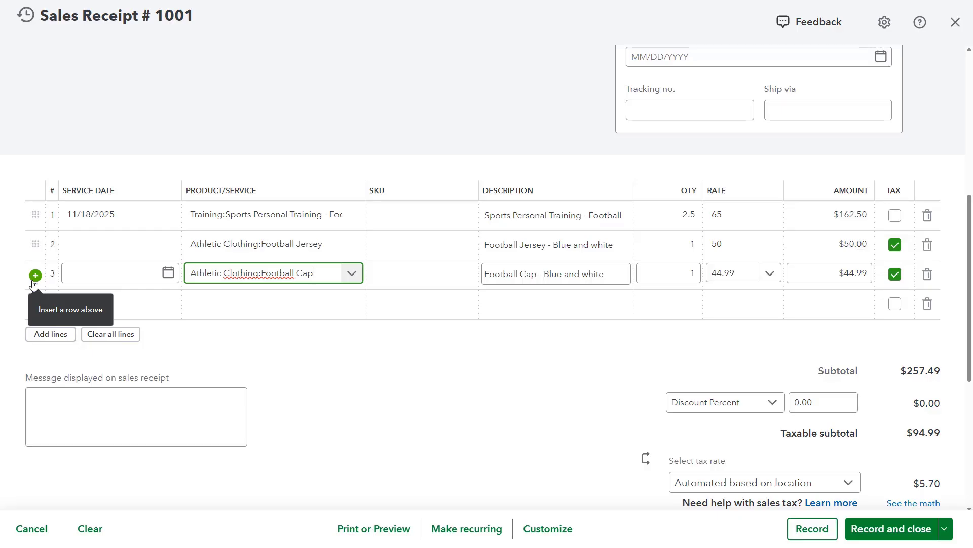
- Move the Sports Personal Training - Football line below the Football Cap line, into the third row
click(36, 218)
drag(36, 218, 35, 275)
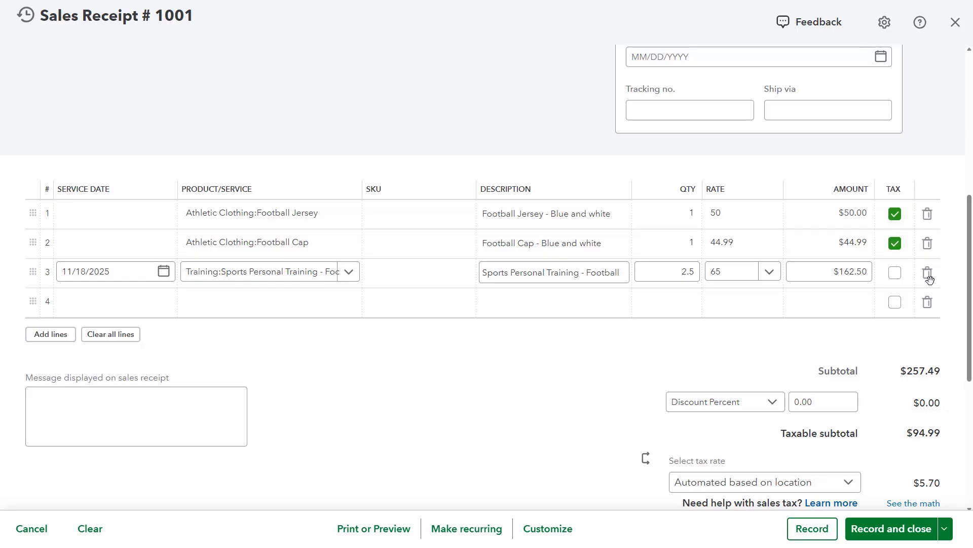
click(387, 348)
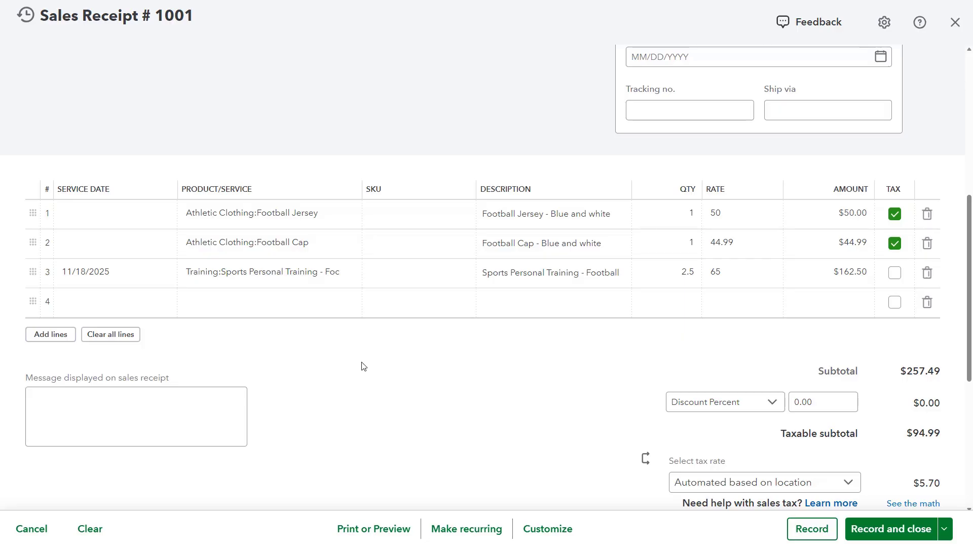
- Review the sales receipt and statement message fields and the attachment file chooser without attaching a file
click(97, 405)
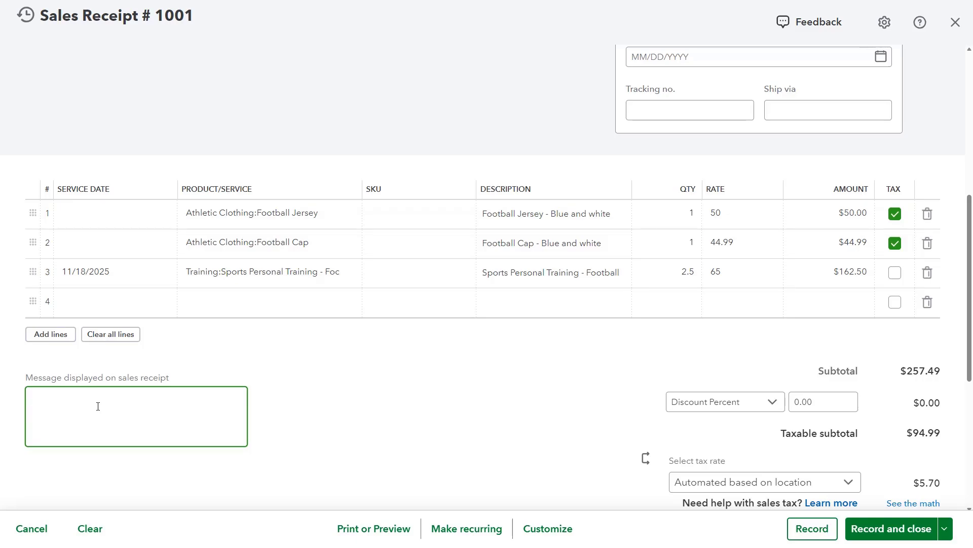
scroll(97, 406, down, 5)
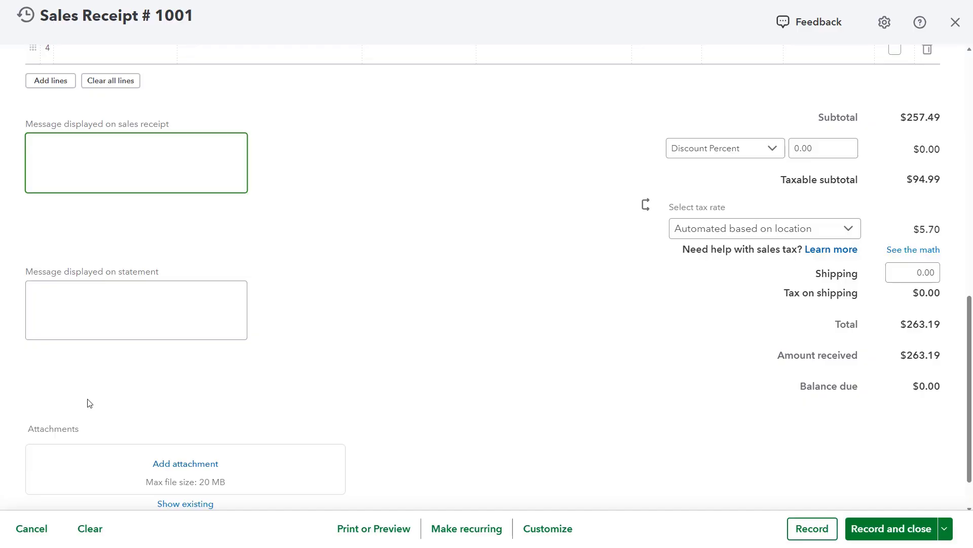
click(114, 302)
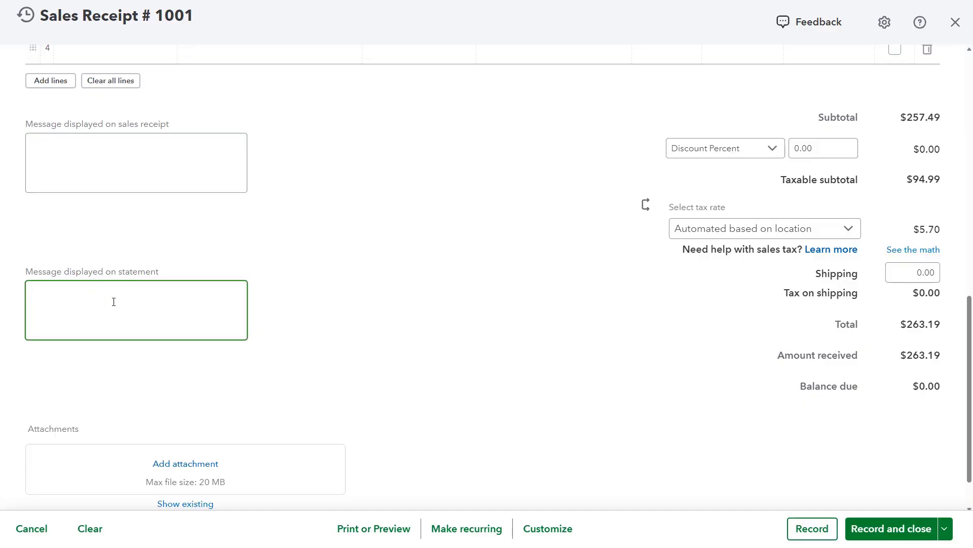
scroll(114, 302, down, 1)
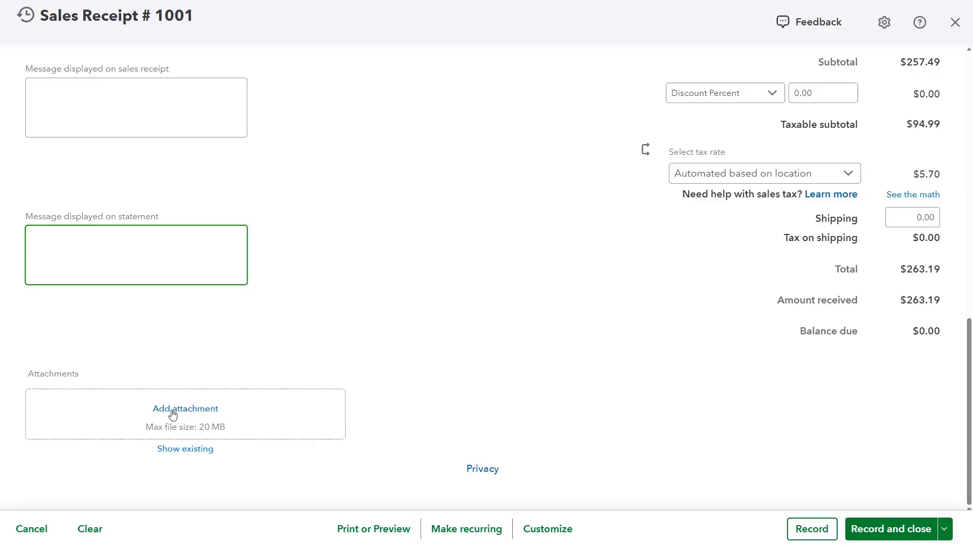
click(172, 413)
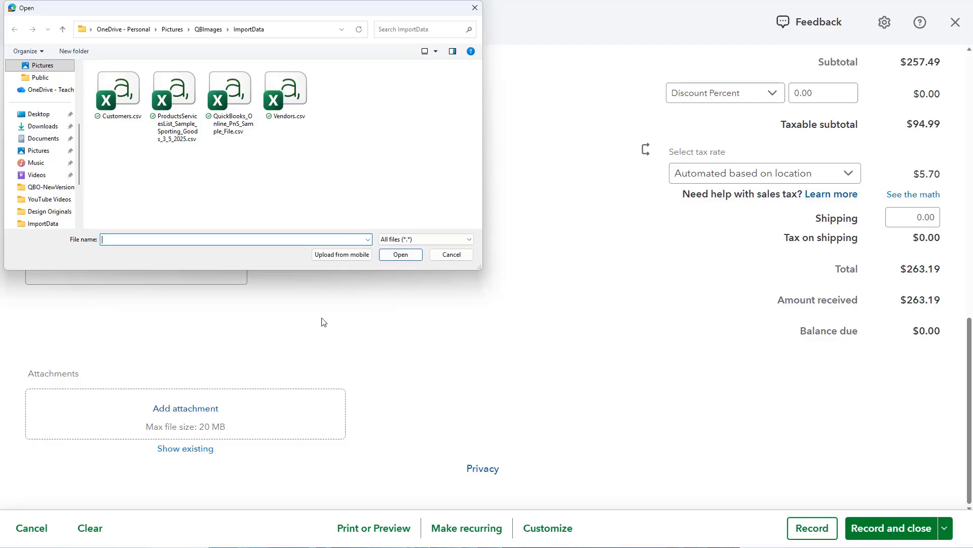
click(451, 255)
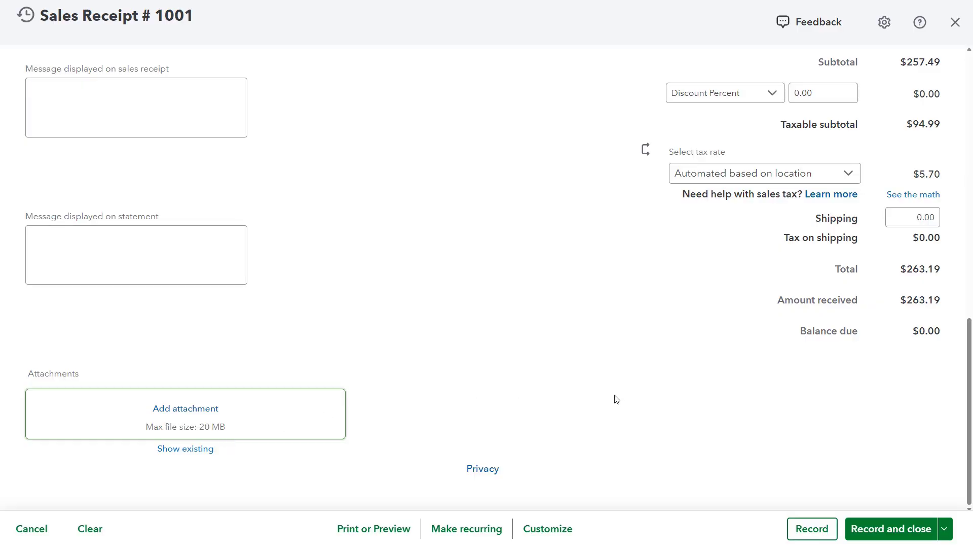
- Review the receipt's subtotal, discount and tax lines, including the available tax rate choices
scroll(616, 399, up, 3)
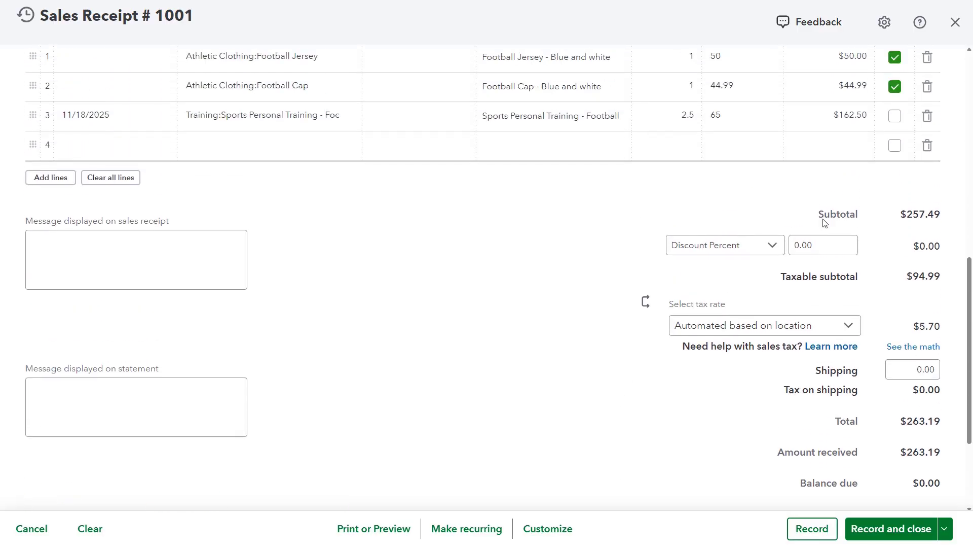
scroll(871, 267, down, 1)
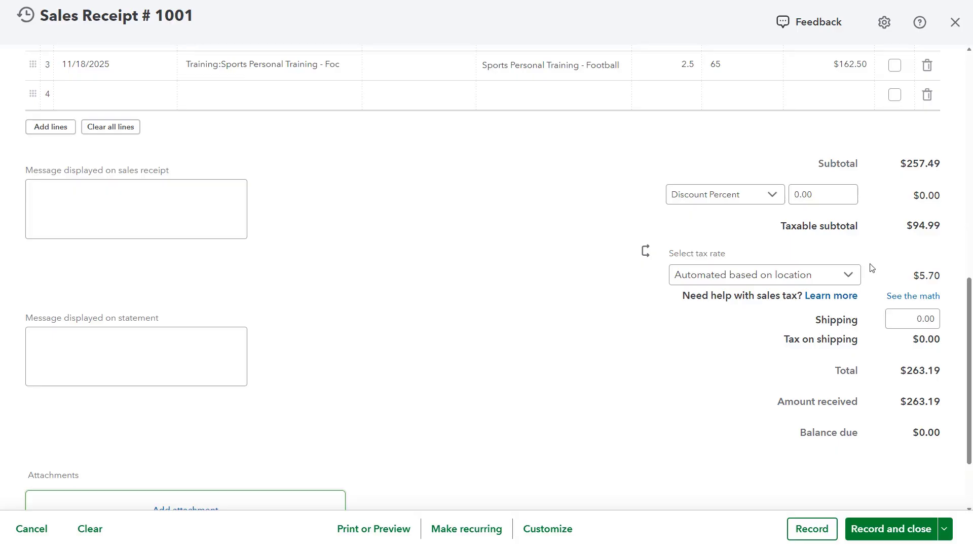
click(850, 286)
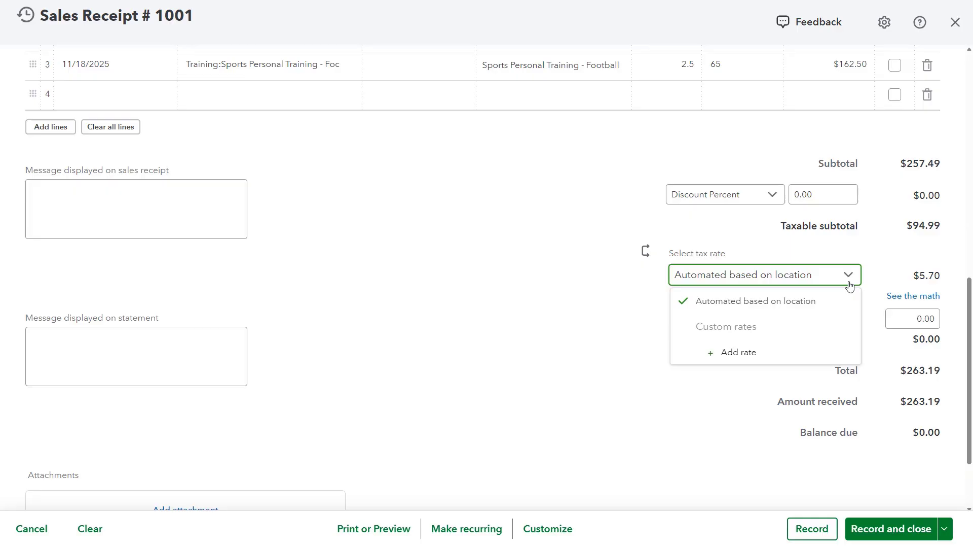
click(850, 286)
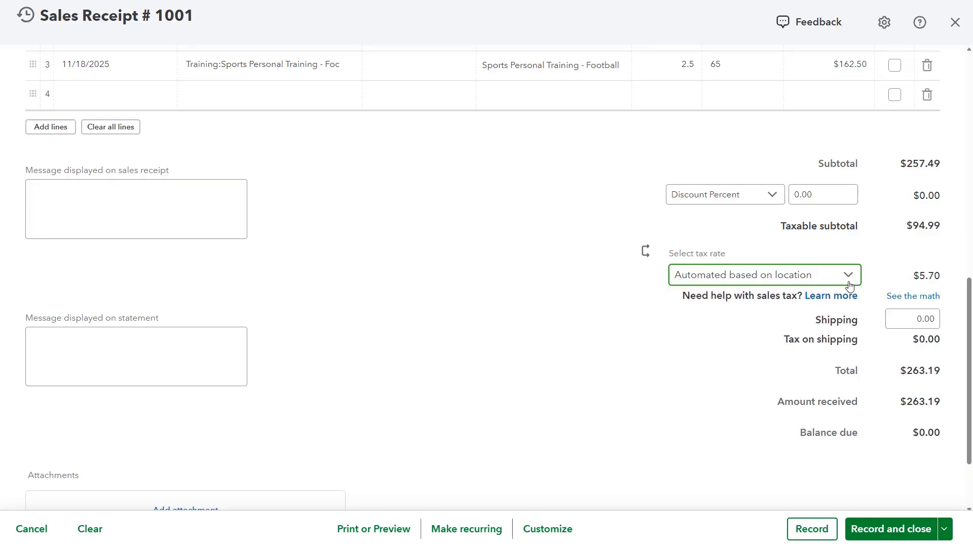
click(917, 283)
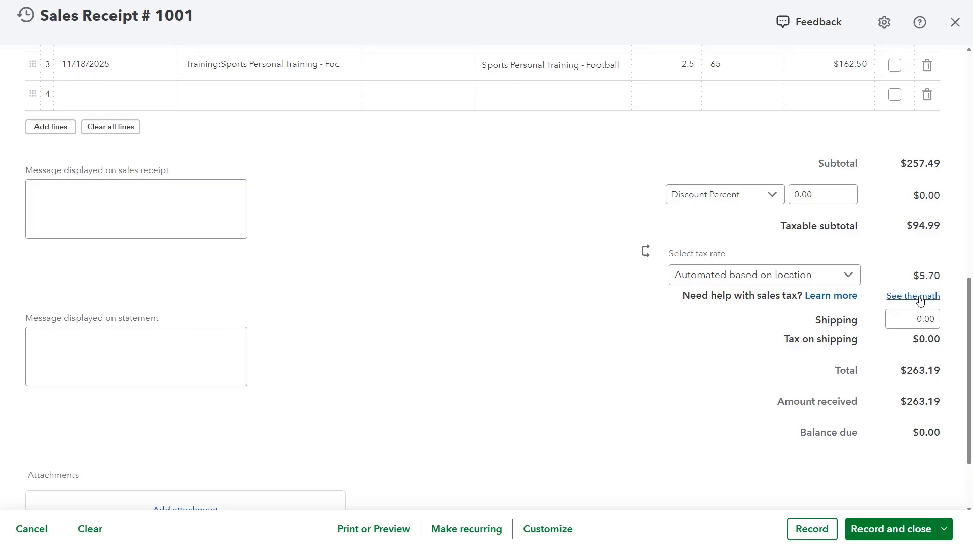
- Review the sales tax calculation and the manual override's rate, amount and reason choices without applying an override
click(920, 300)
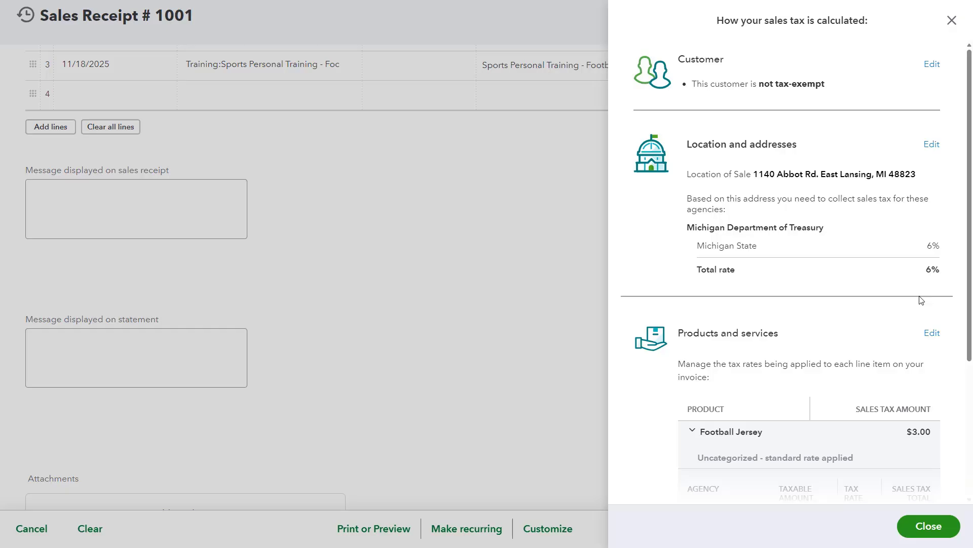
scroll(921, 299, down, 4)
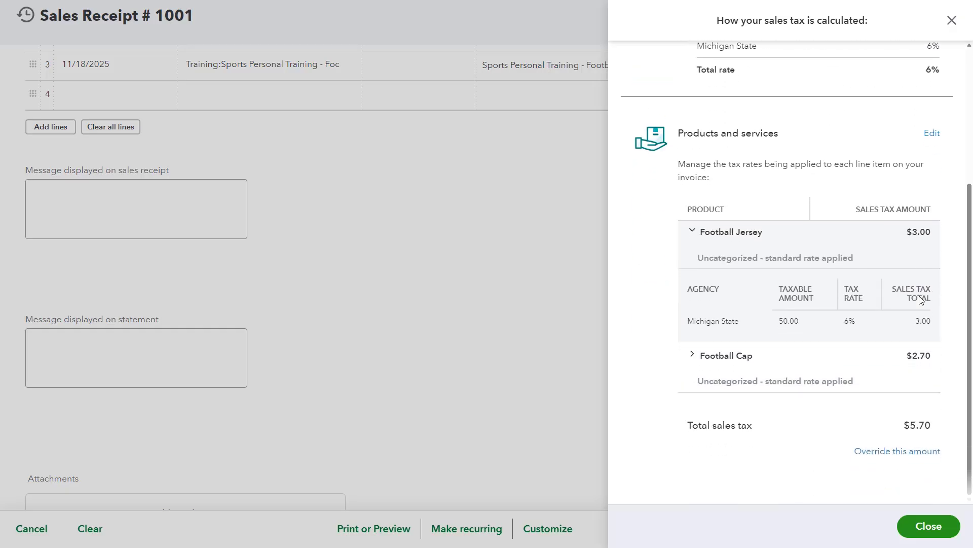
click(894, 453)
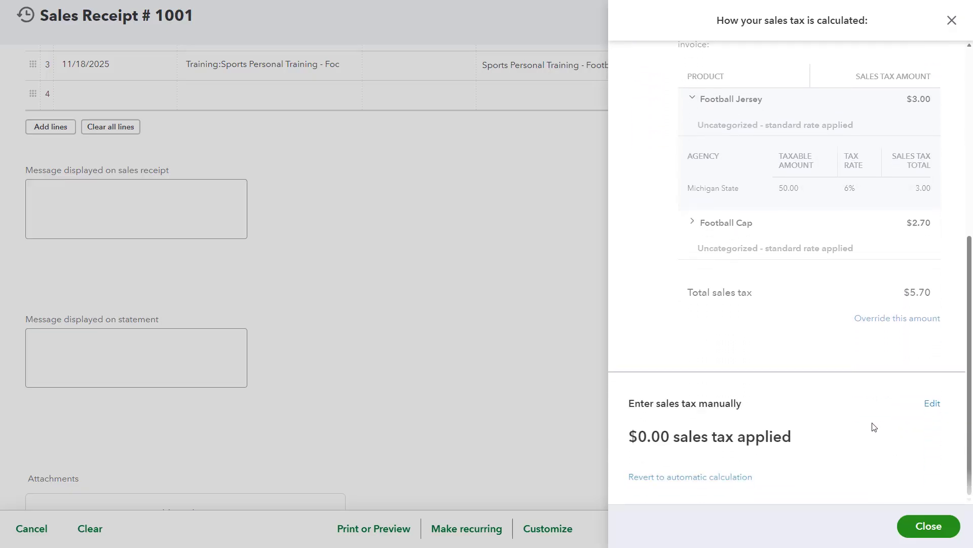
click(930, 404)
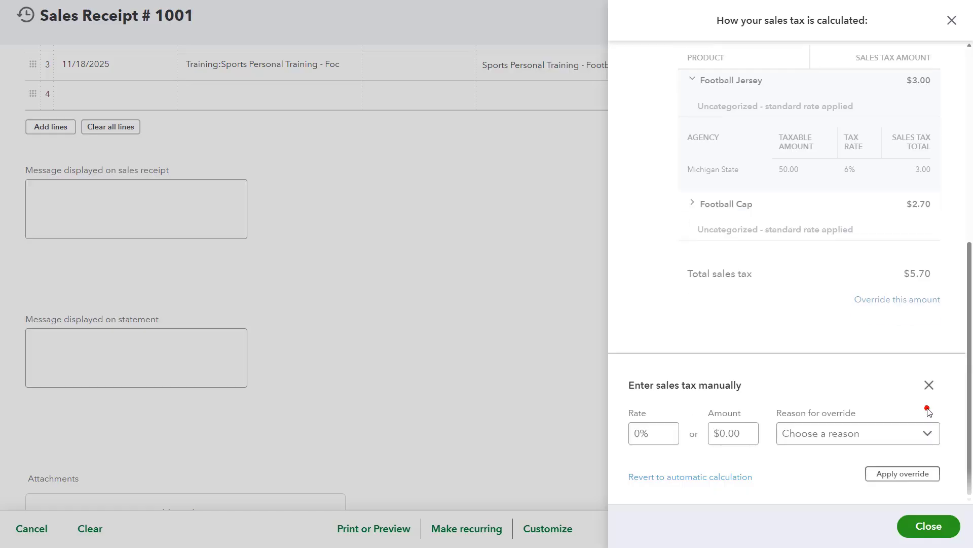
click(670, 436)
click(667, 430)
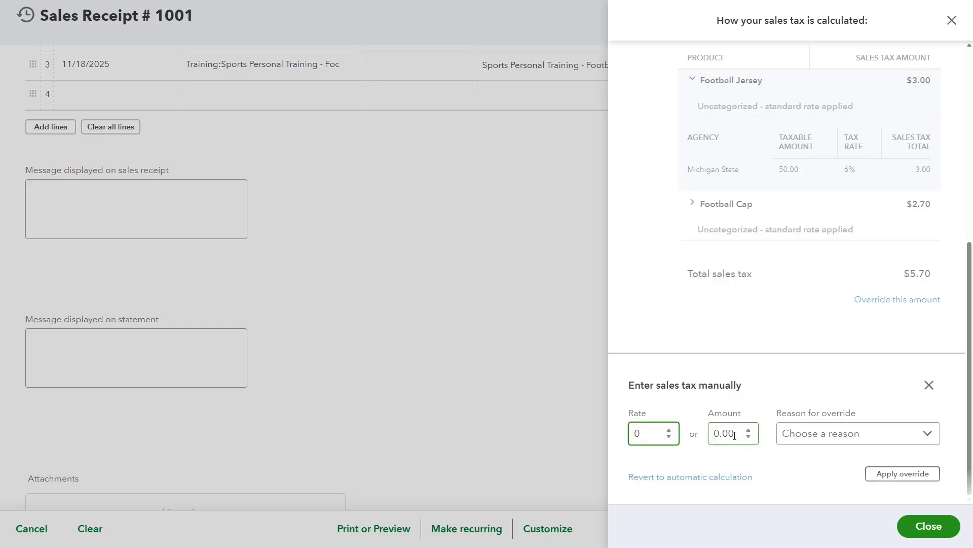
click(734, 435)
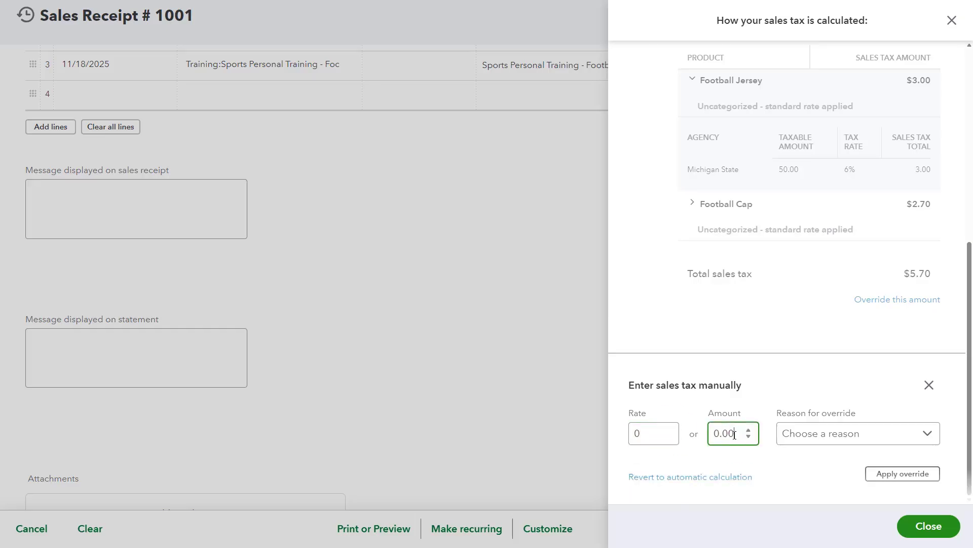
click(930, 439)
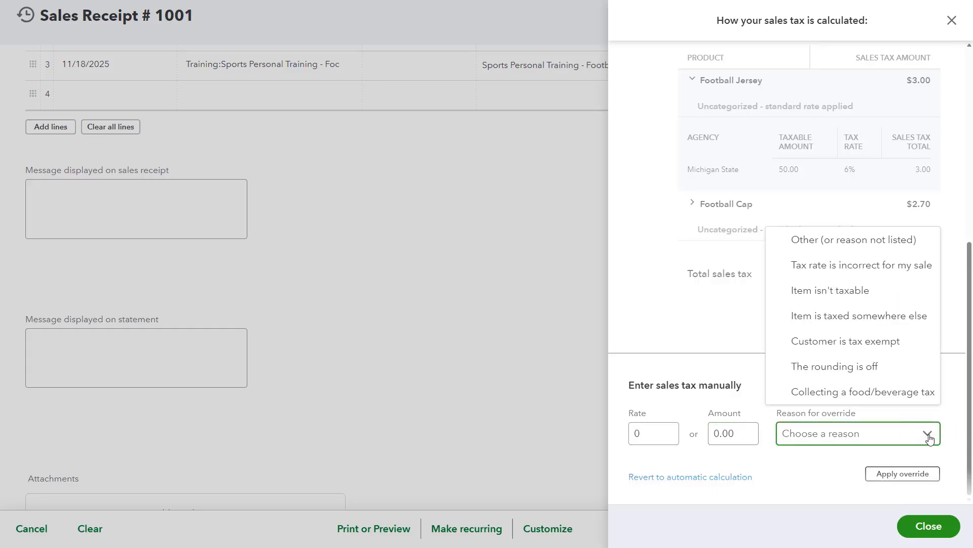
click(930, 439)
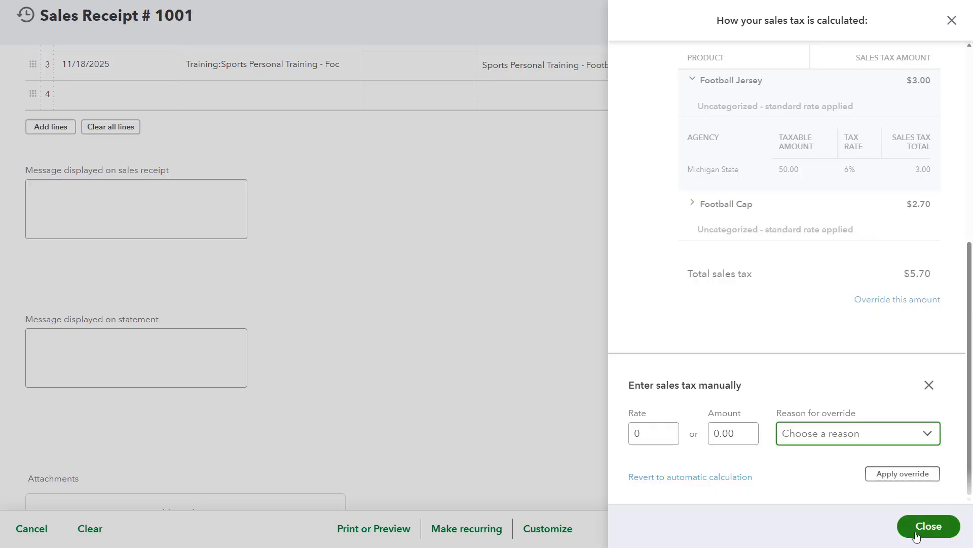
click(732, 479)
click(913, 528)
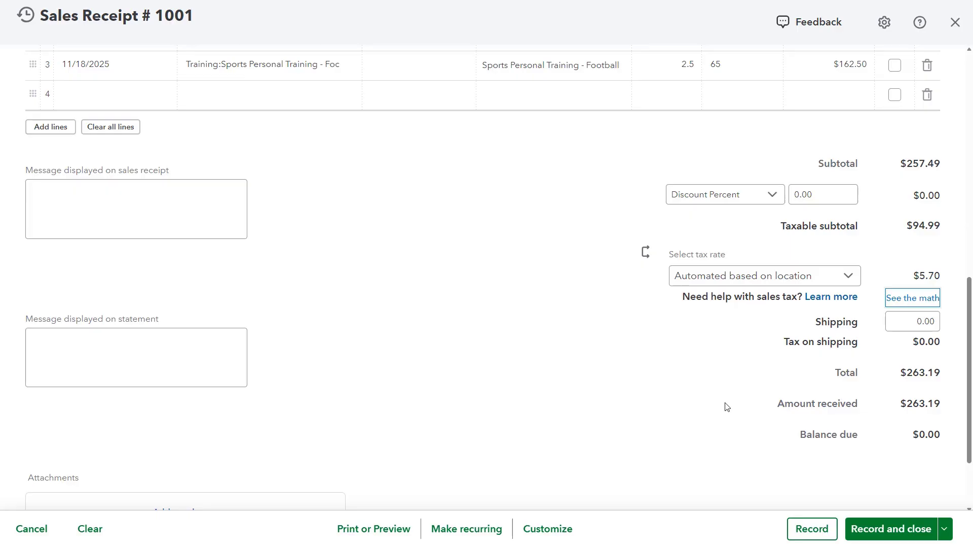
- Try the Discount Value option for the receipt's discount and return it to Discount Percent
click(666, 258)
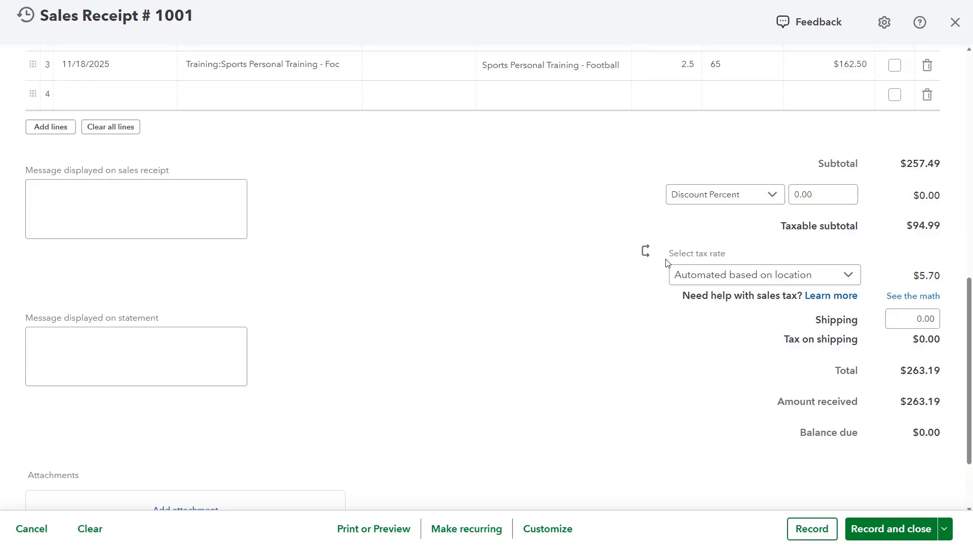
click(769, 198)
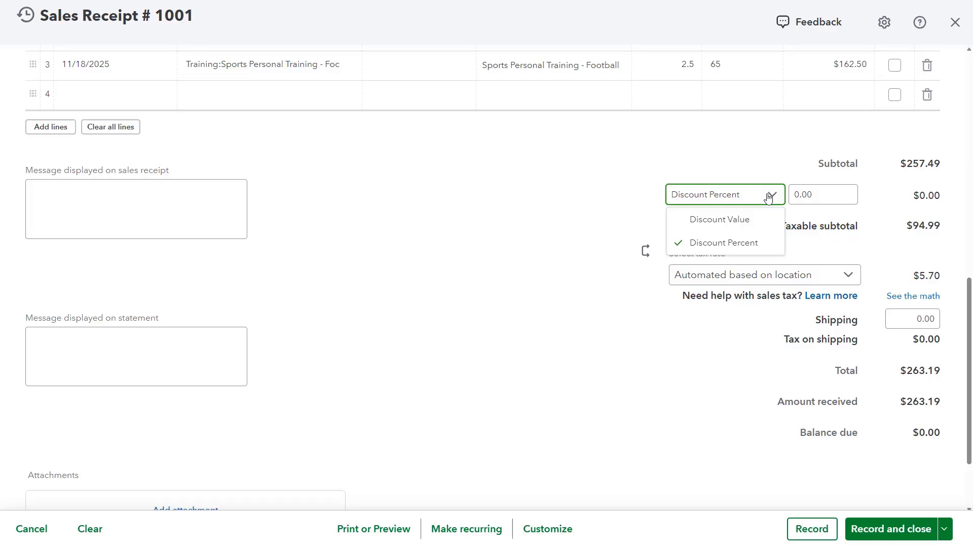
click(759, 218)
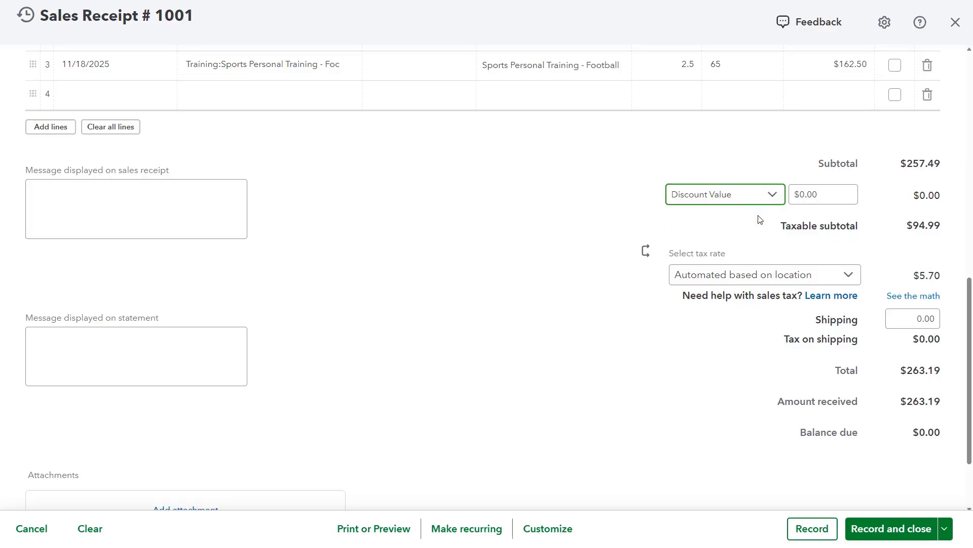
click(768, 198)
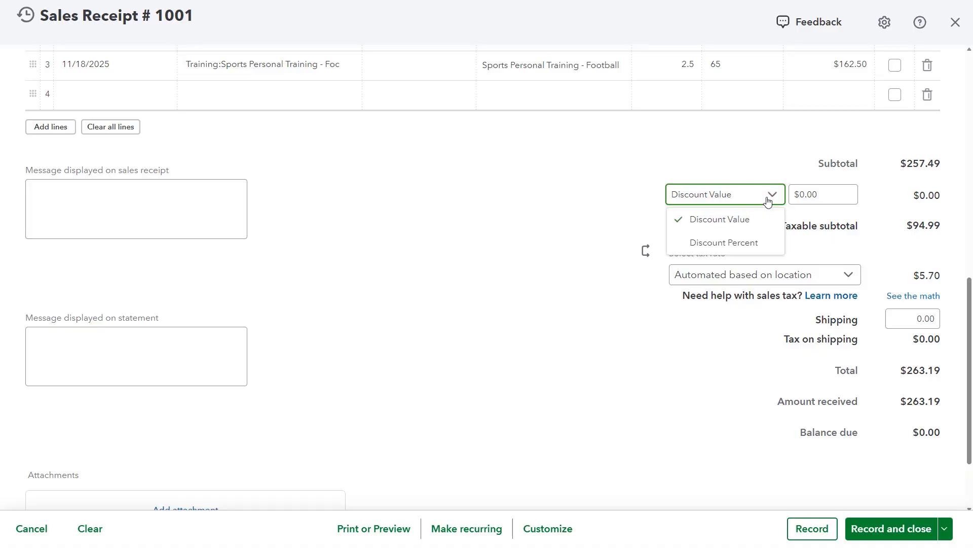
click(750, 242)
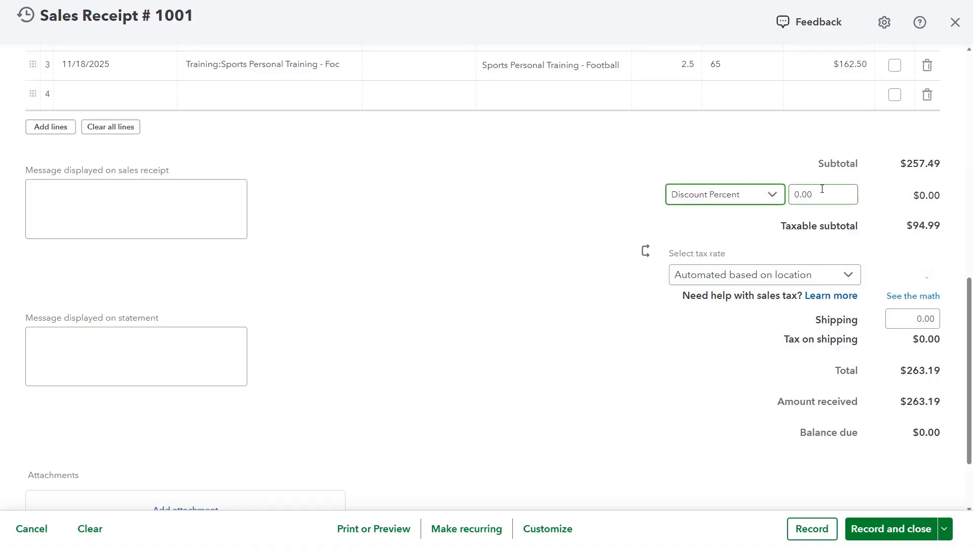
click(823, 188)
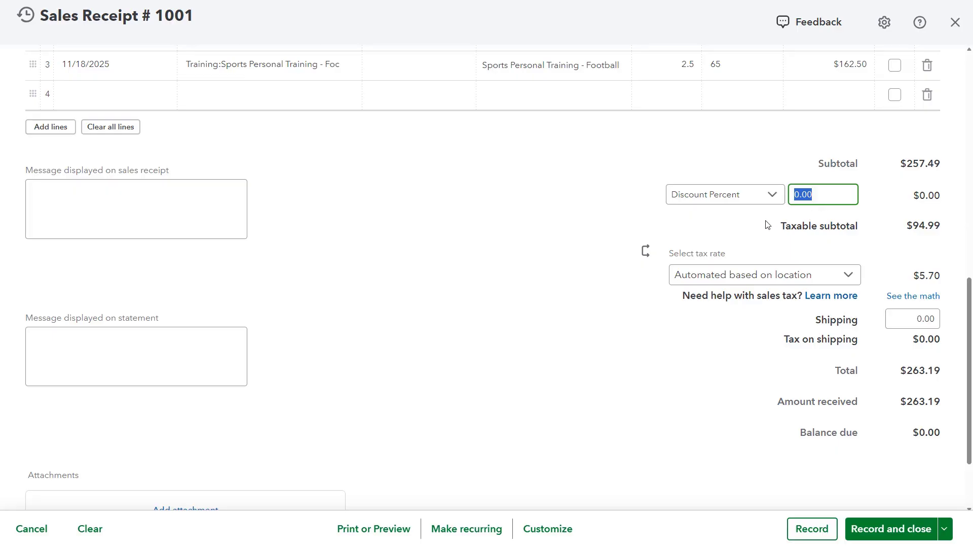
- Try placing the discount after sales tax, restore it before the tax, and check the shipping field
click(650, 252)
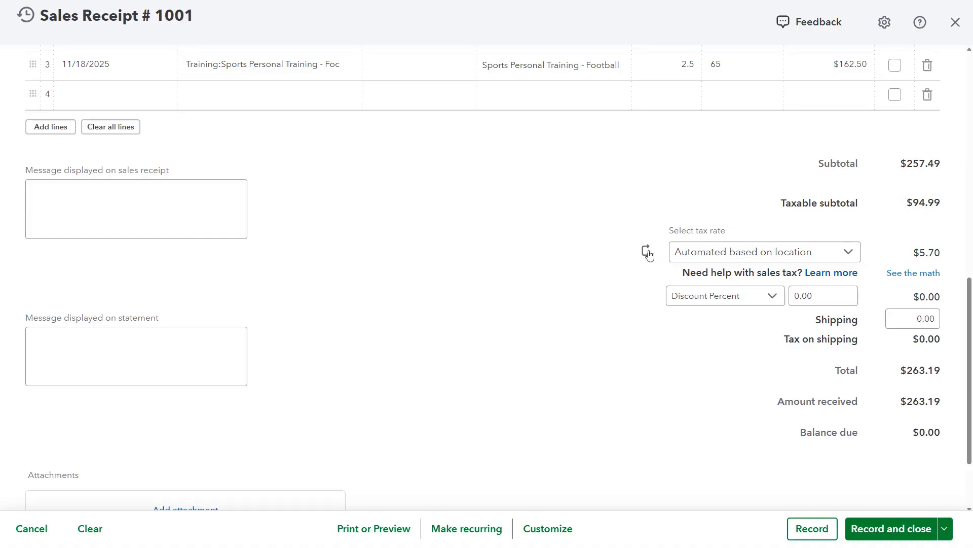
click(647, 251)
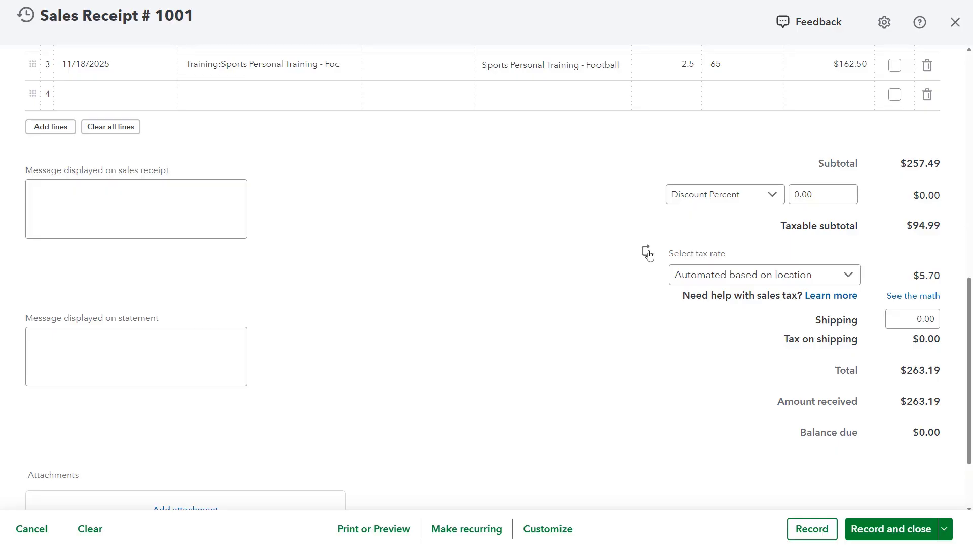
click(916, 316)
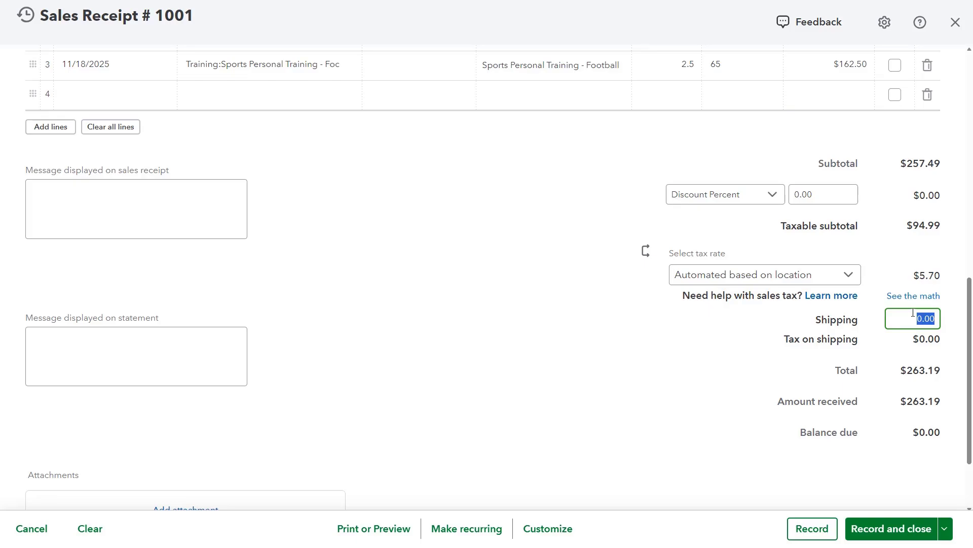
click(900, 370)
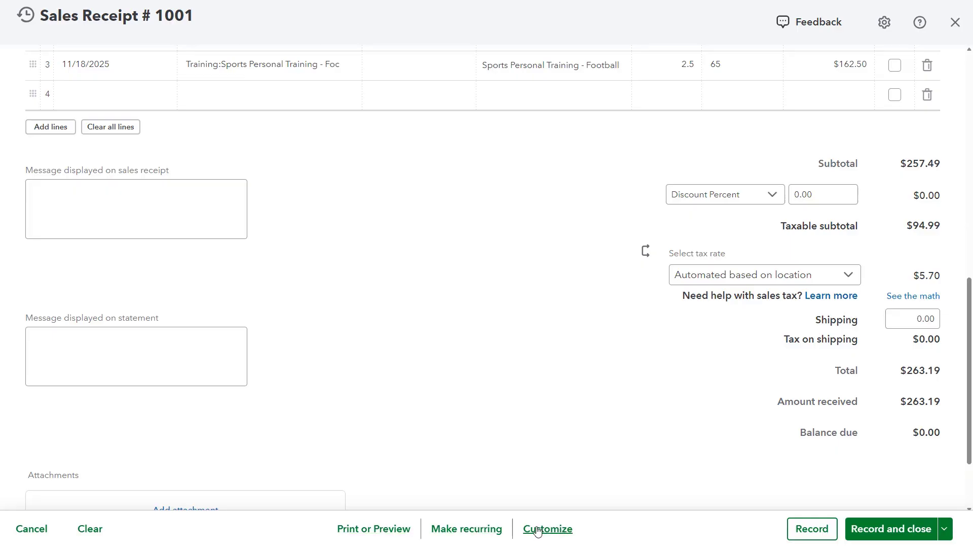
- Review the receipt's printing choices without printing it
click(369, 529)
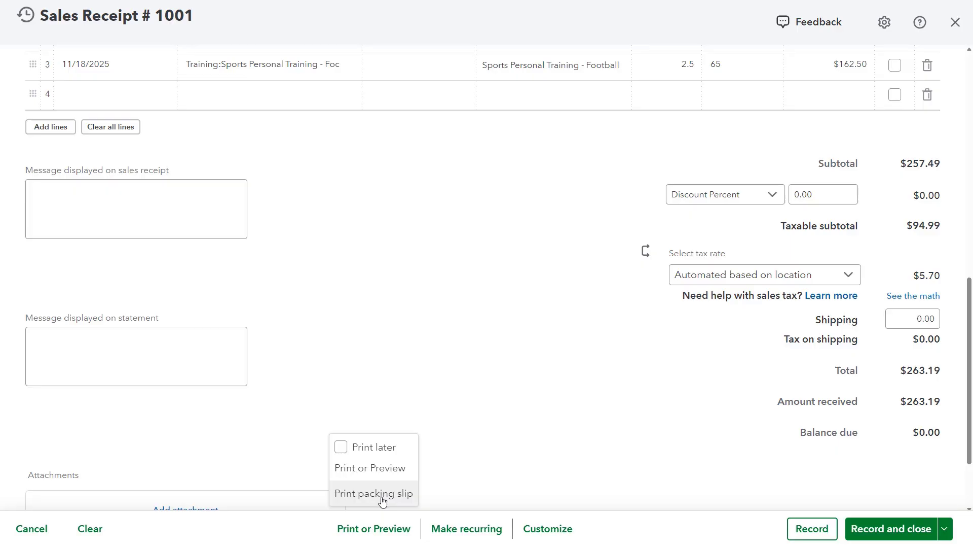
click(322, 528)
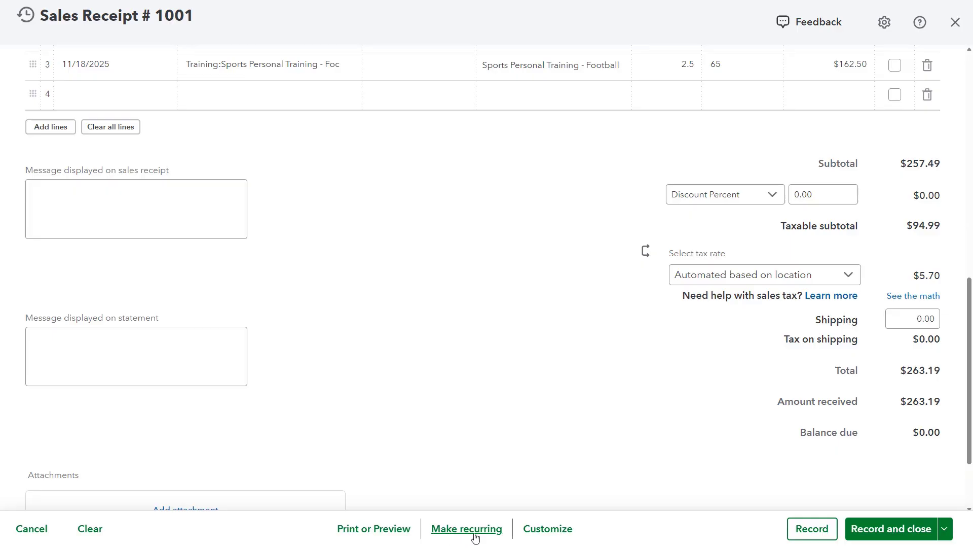
click(549, 533)
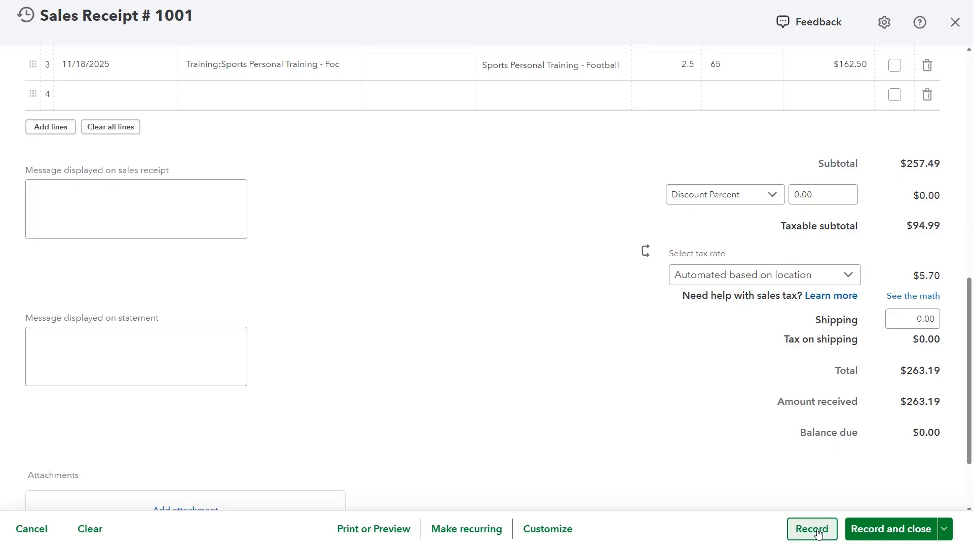
- Record and close the sales receipt, and open the Sales transactions list with its introductory tour dismissed
click(944, 530)
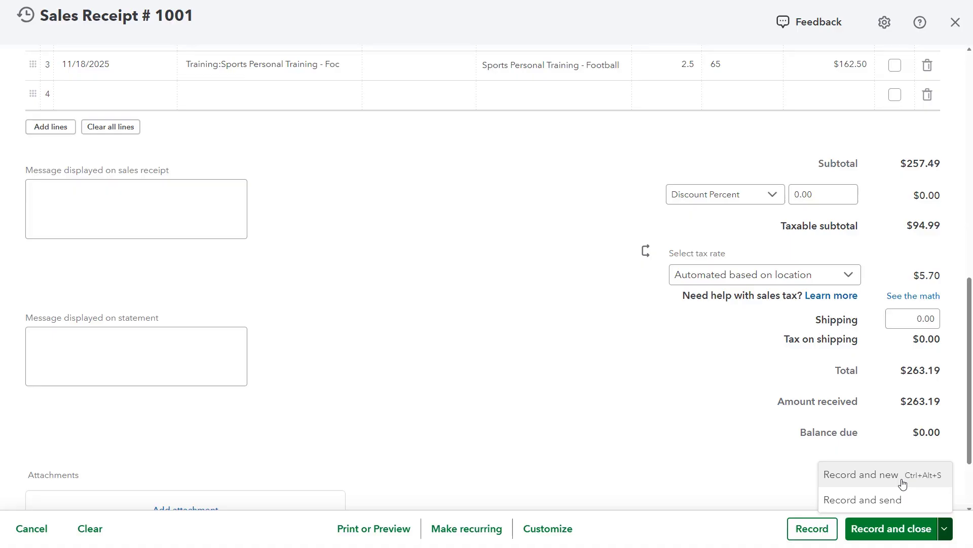
click(906, 531)
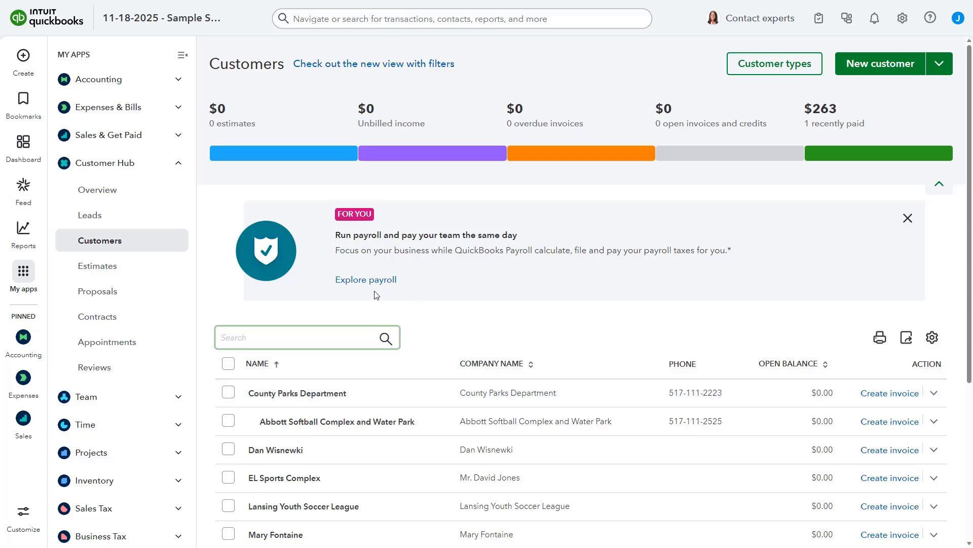
click(137, 140)
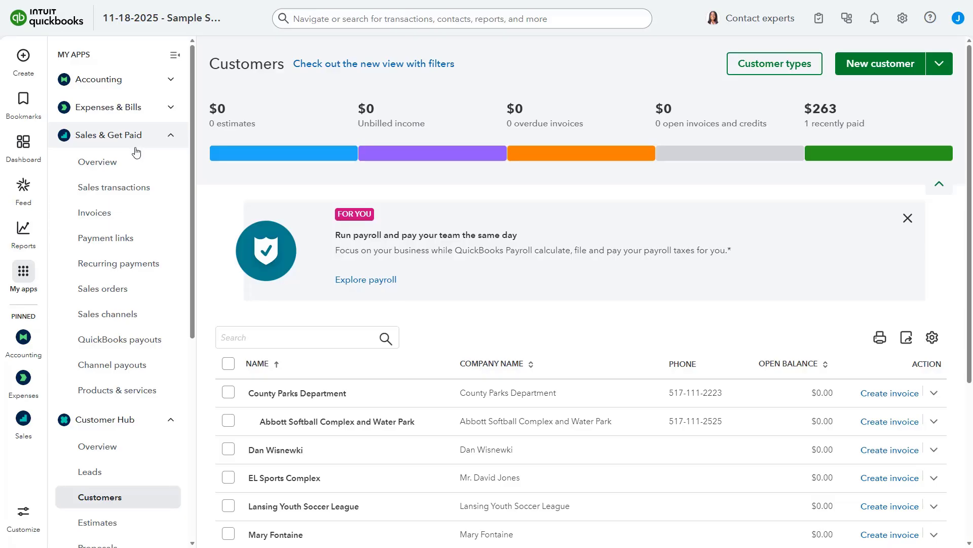
click(128, 189)
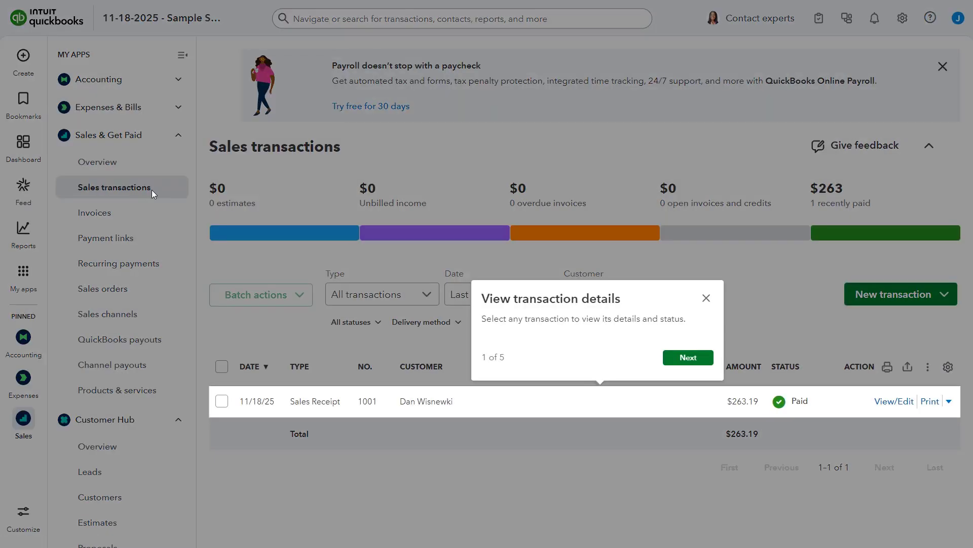
click(704, 300)
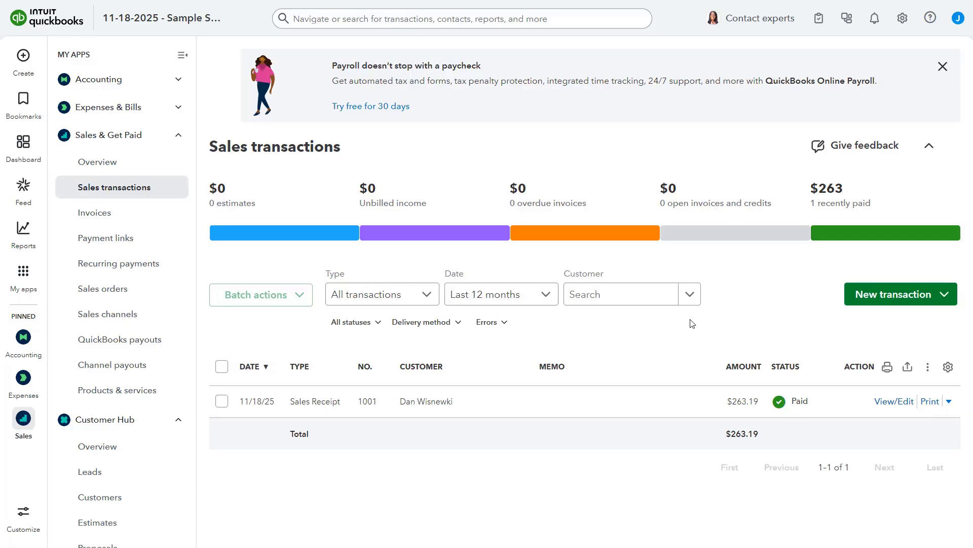
- View the recorded sales receipt's details and its additional actions from the transactions list
click(556, 406)
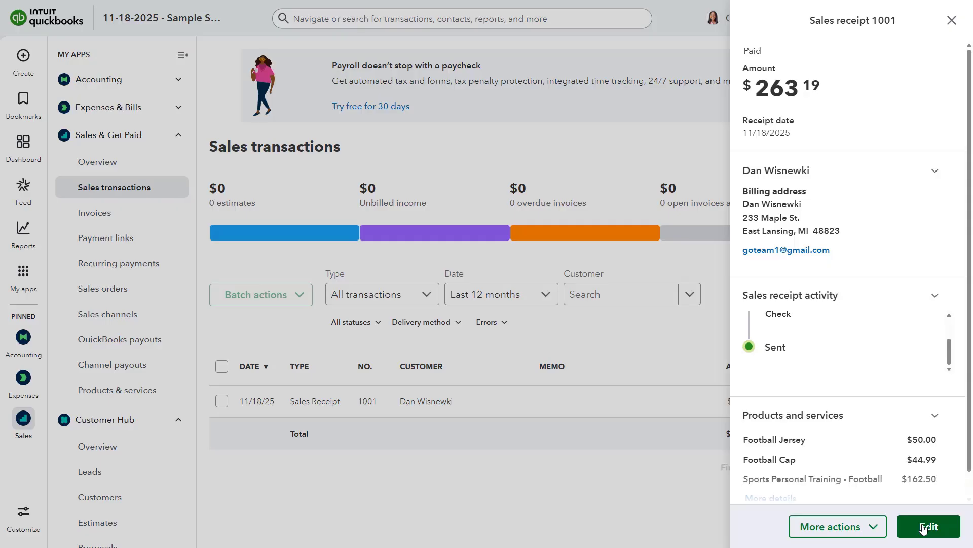
click(875, 532)
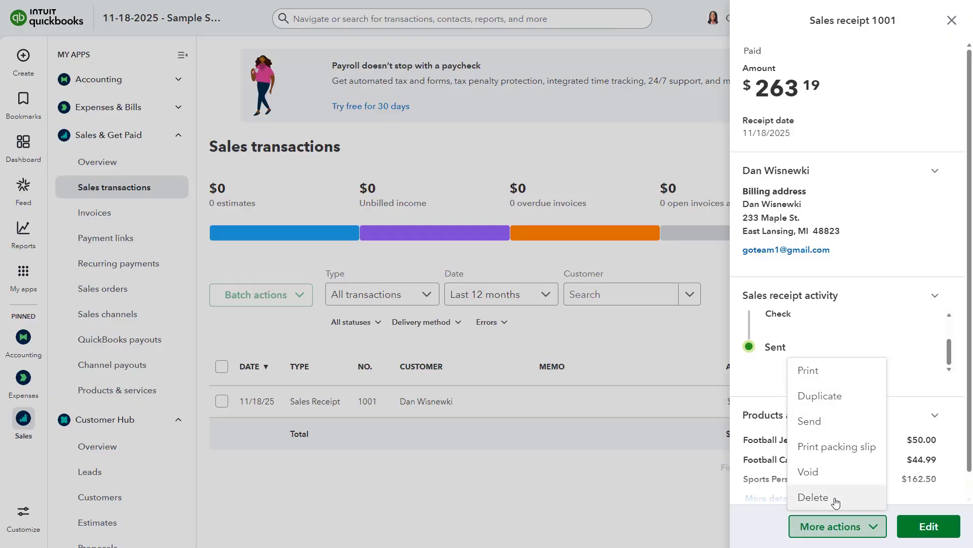
click(780, 527)
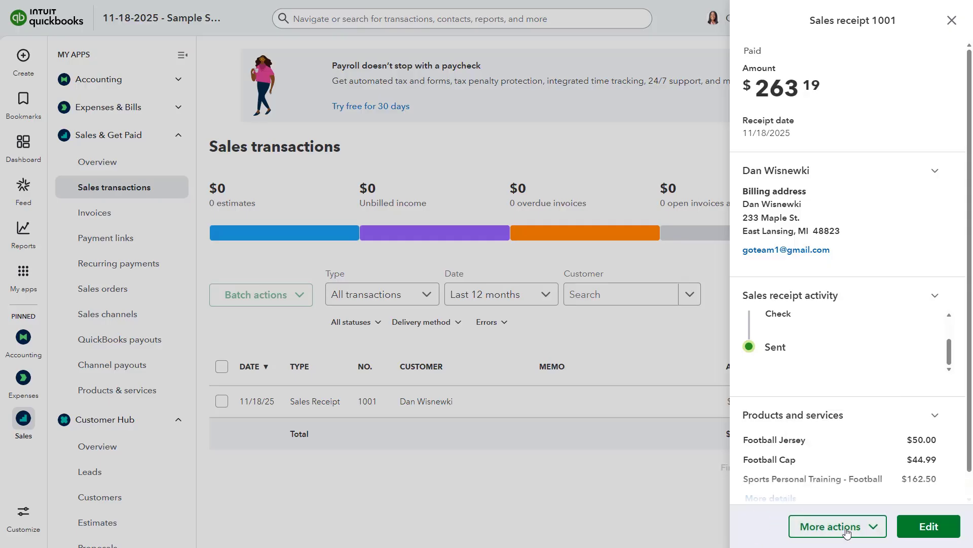
- Open the recorded receipt for editing, review its additional actions, and close it without changes
click(931, 532)
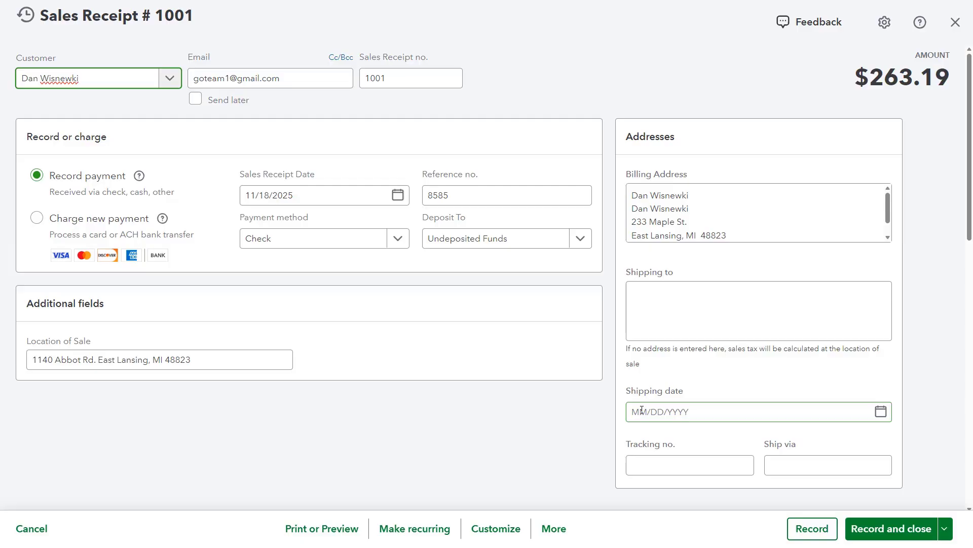
click(552, 530)
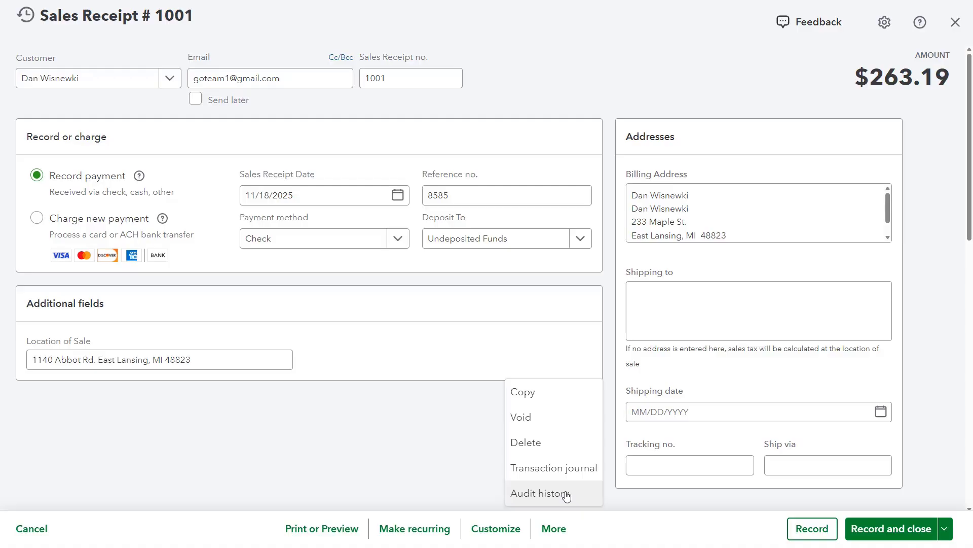
click(616, 530)
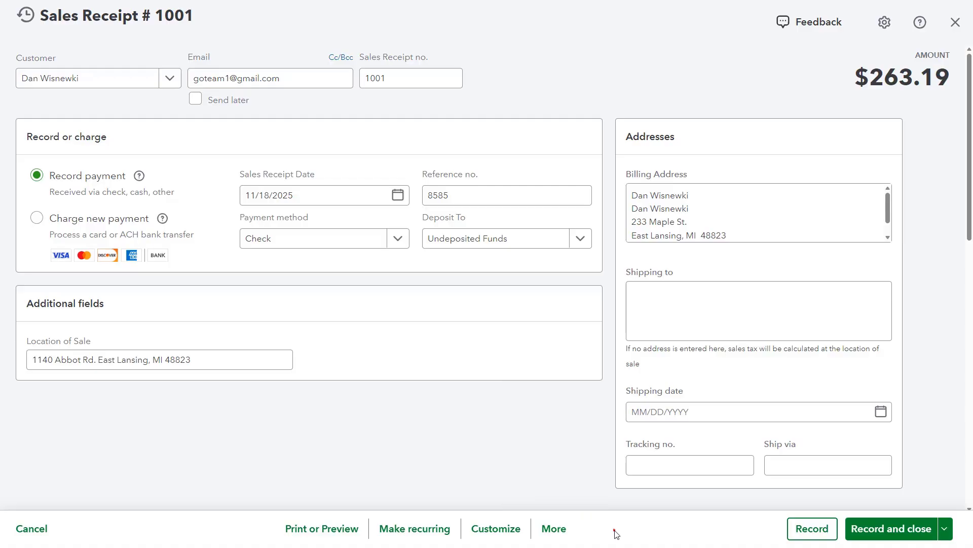
click(955, 22)
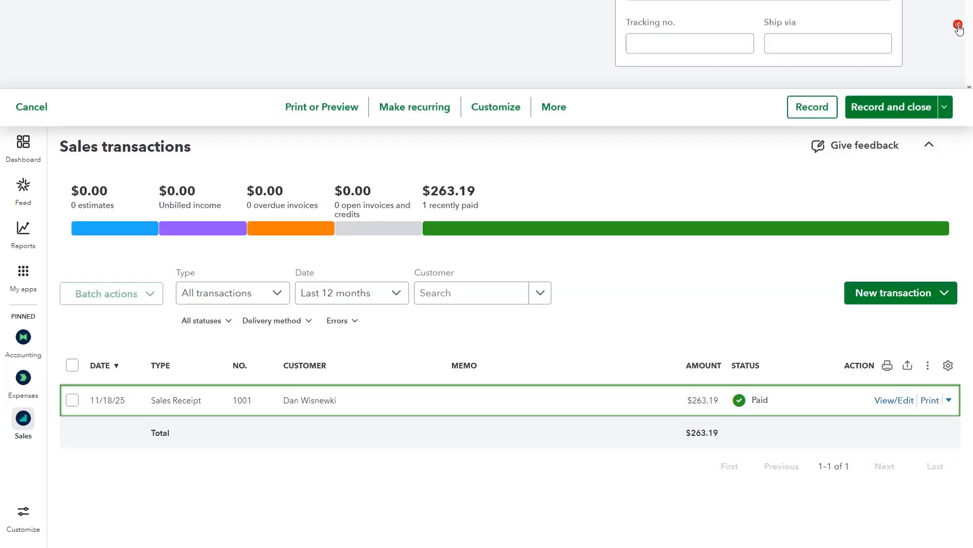